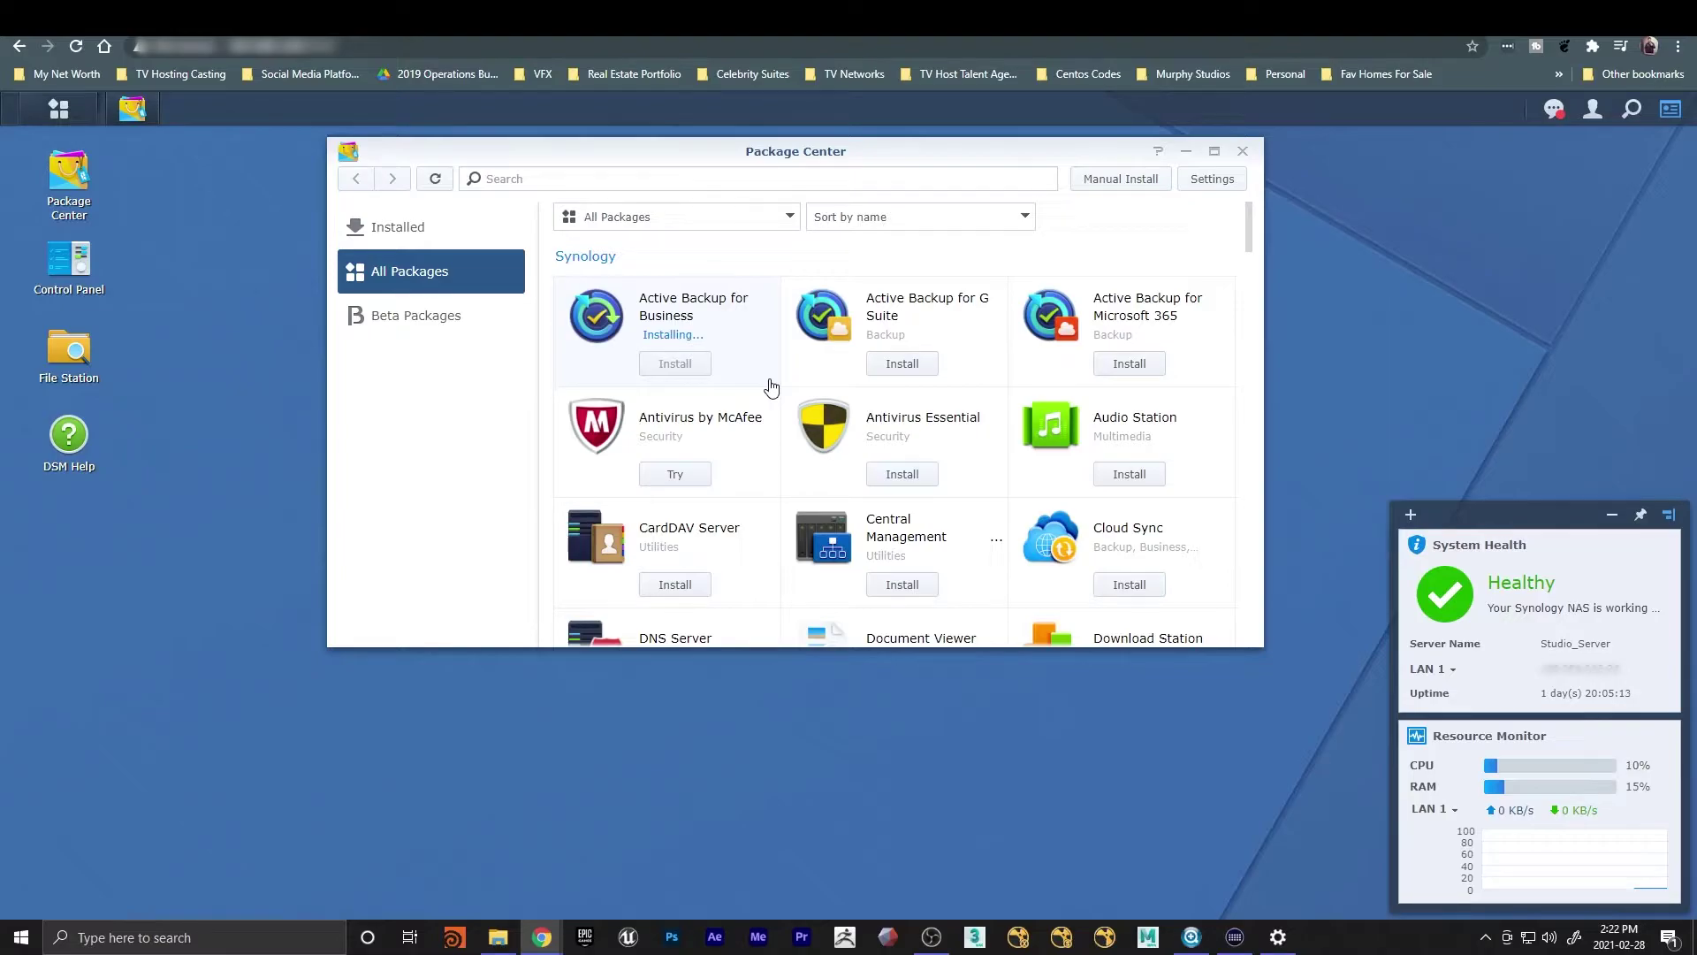
Add a desktop shortcut for Active Backup for Business to the DSM desktop, with the widgets hidden
click(1669, 513)
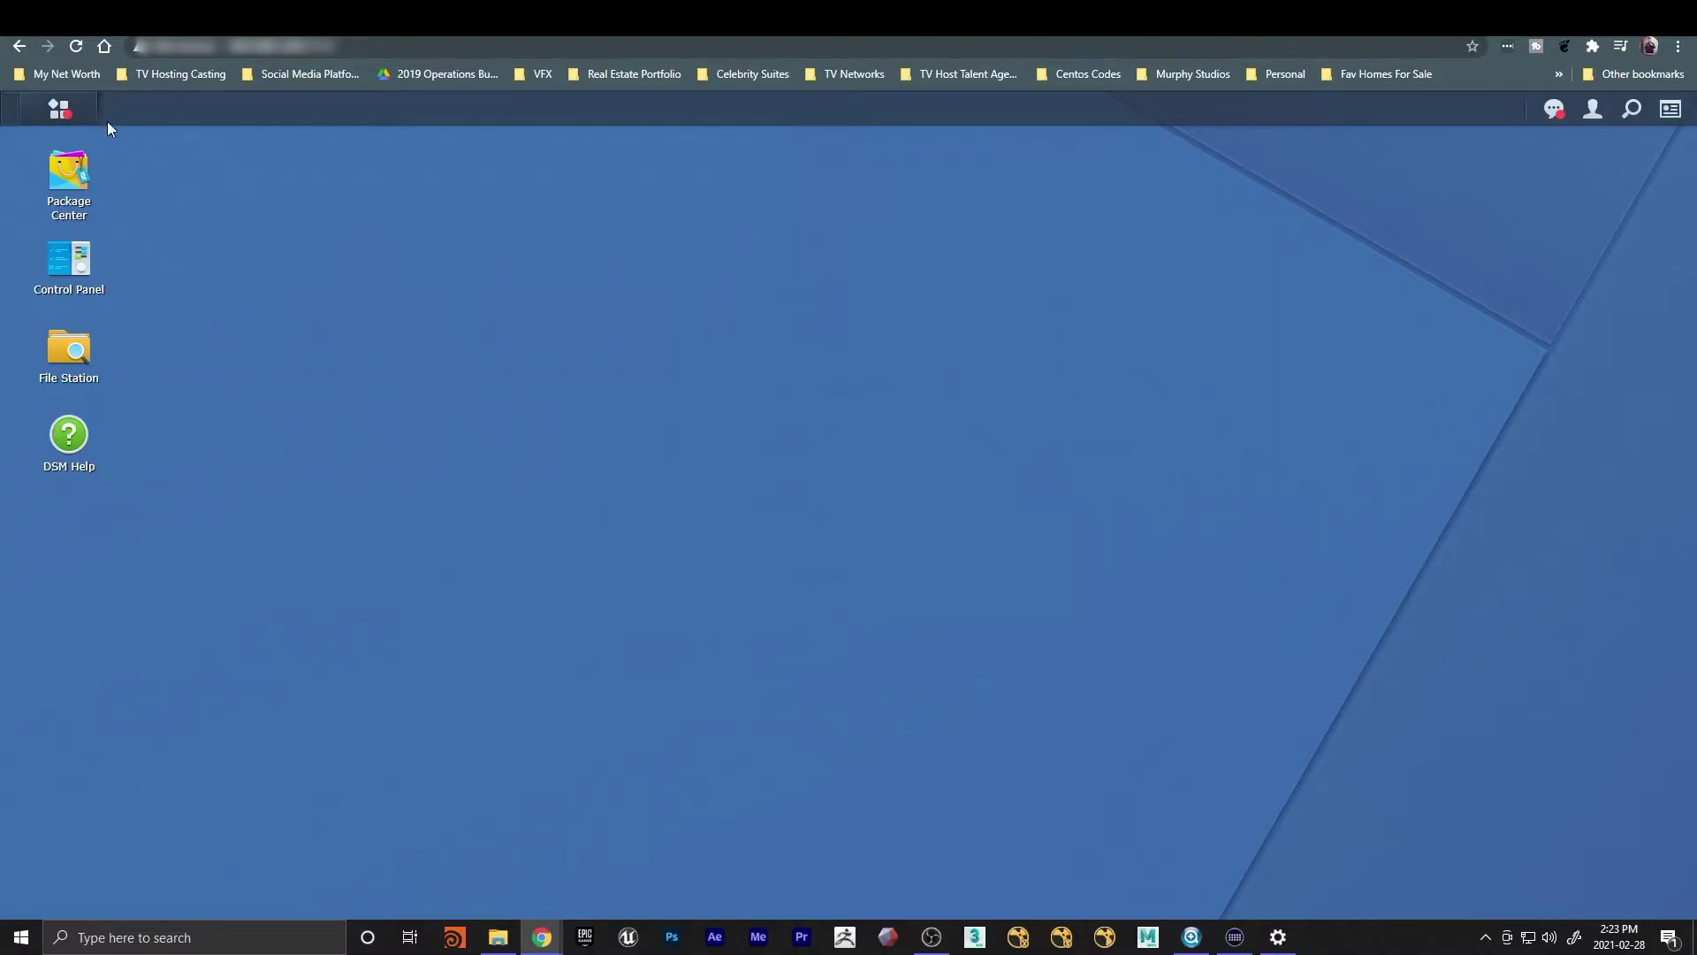
click(87, 124)
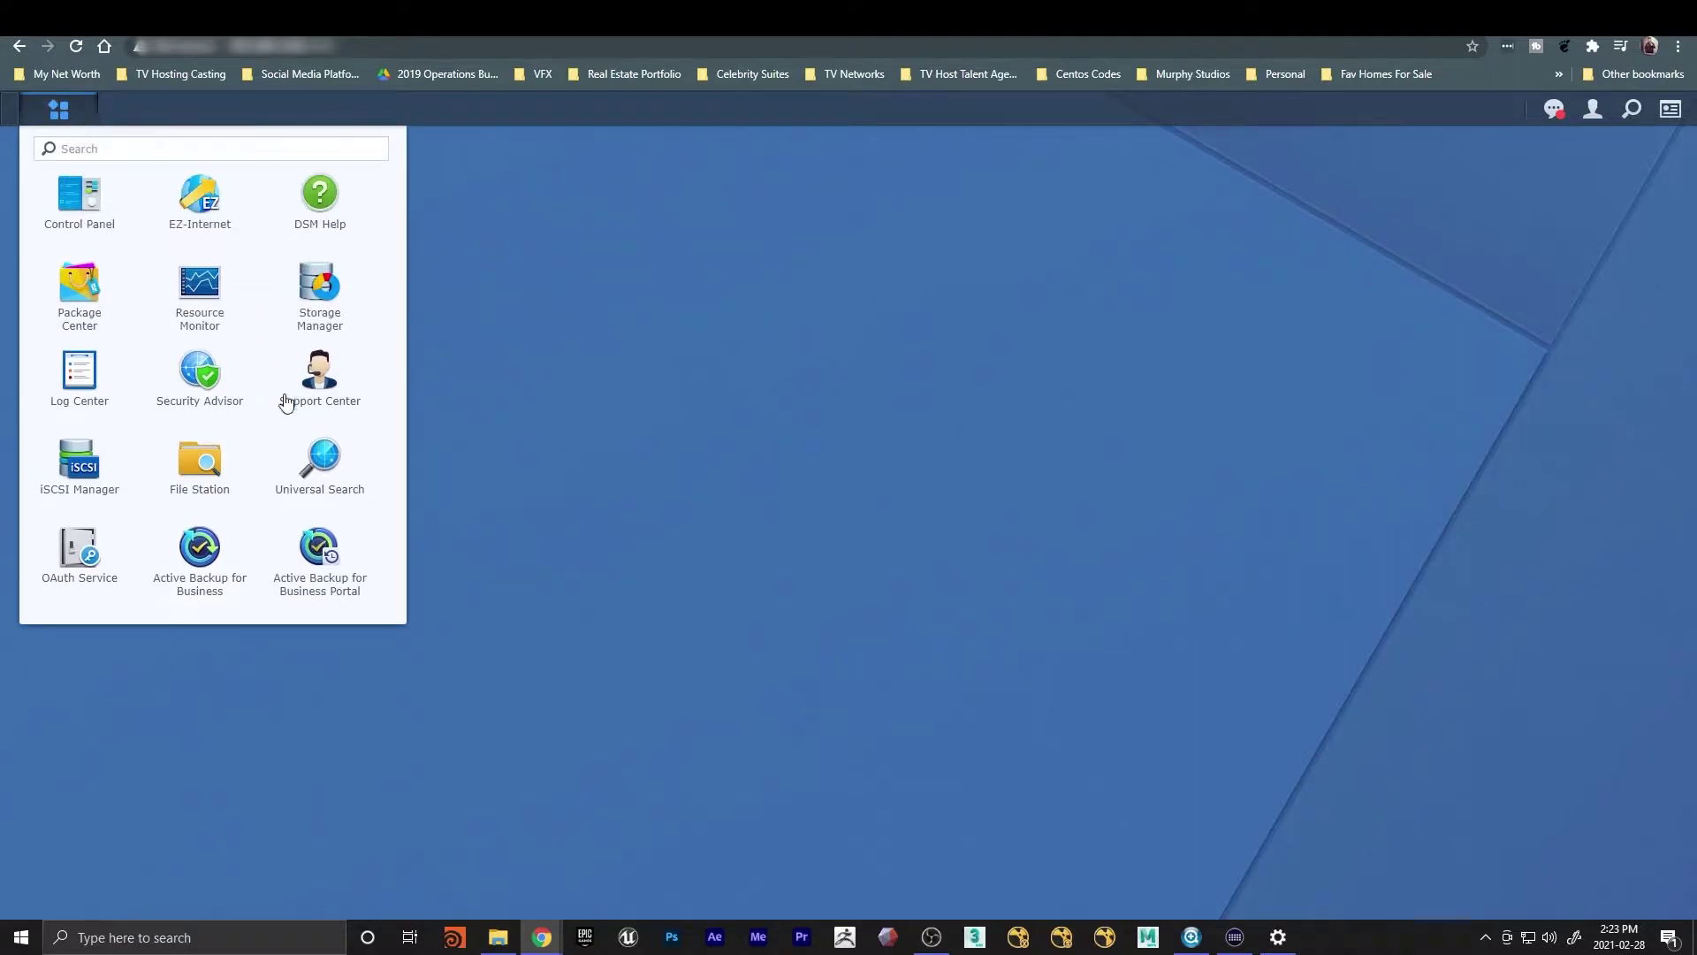
drag(316, 547, 127, 698)
click(256, 694)
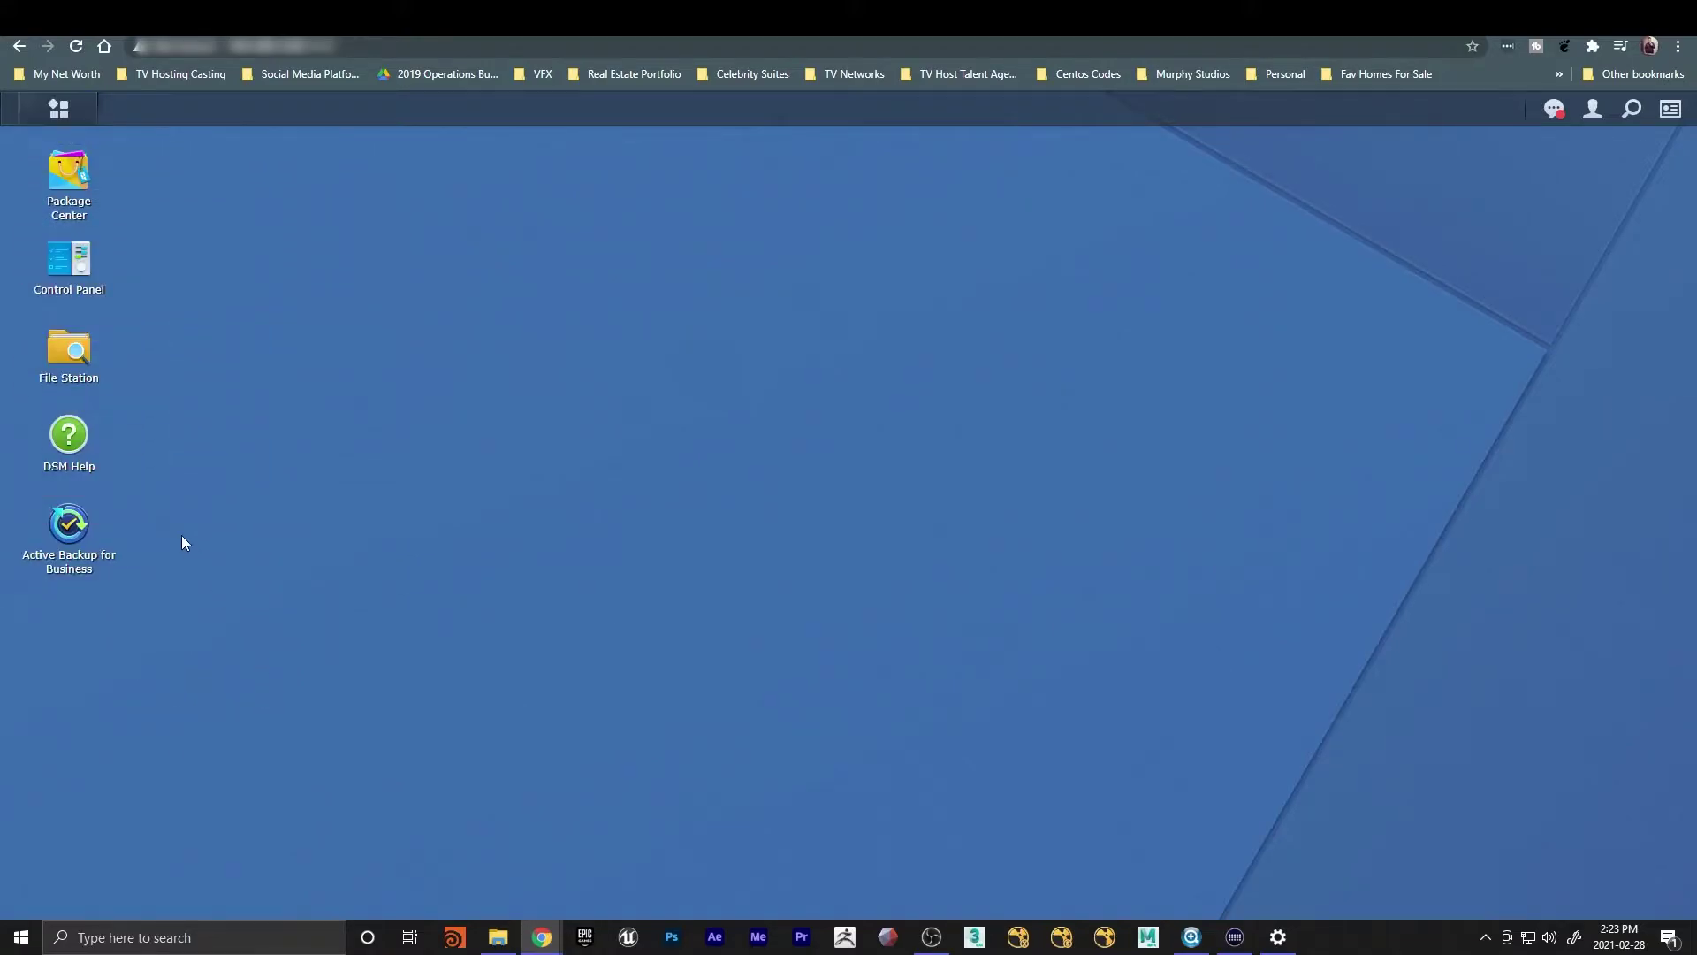
Open Active Backup for Business, activate the package and look through its overview page
click(75, 527)
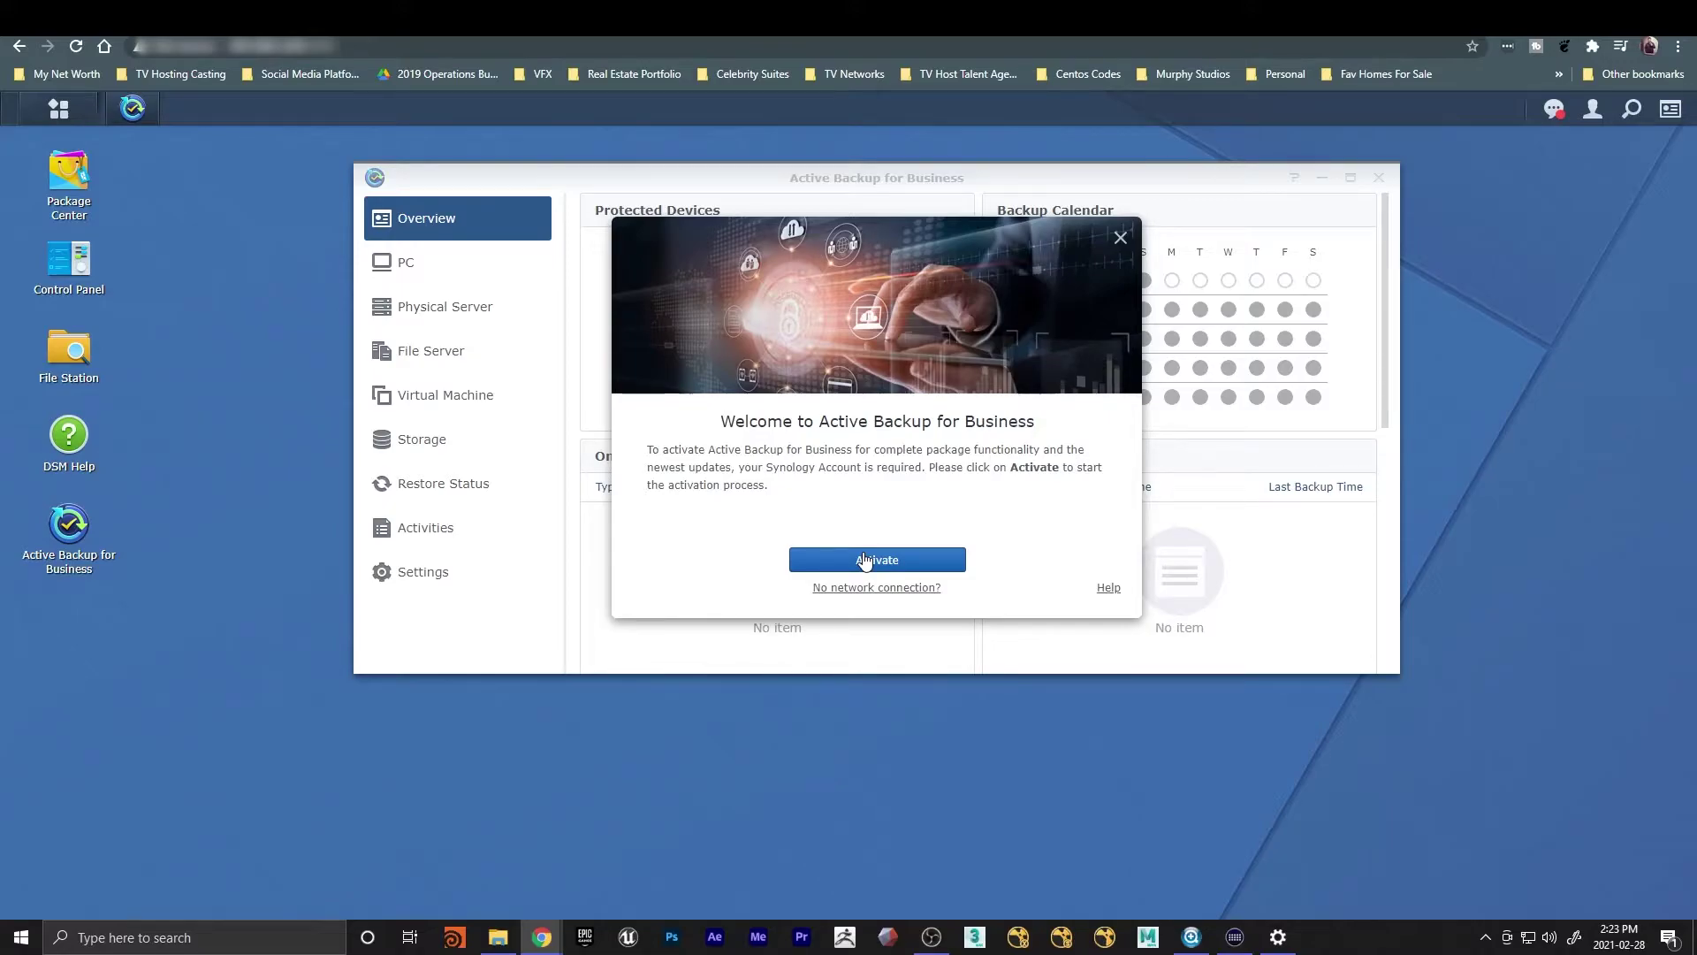
click(868, 560)
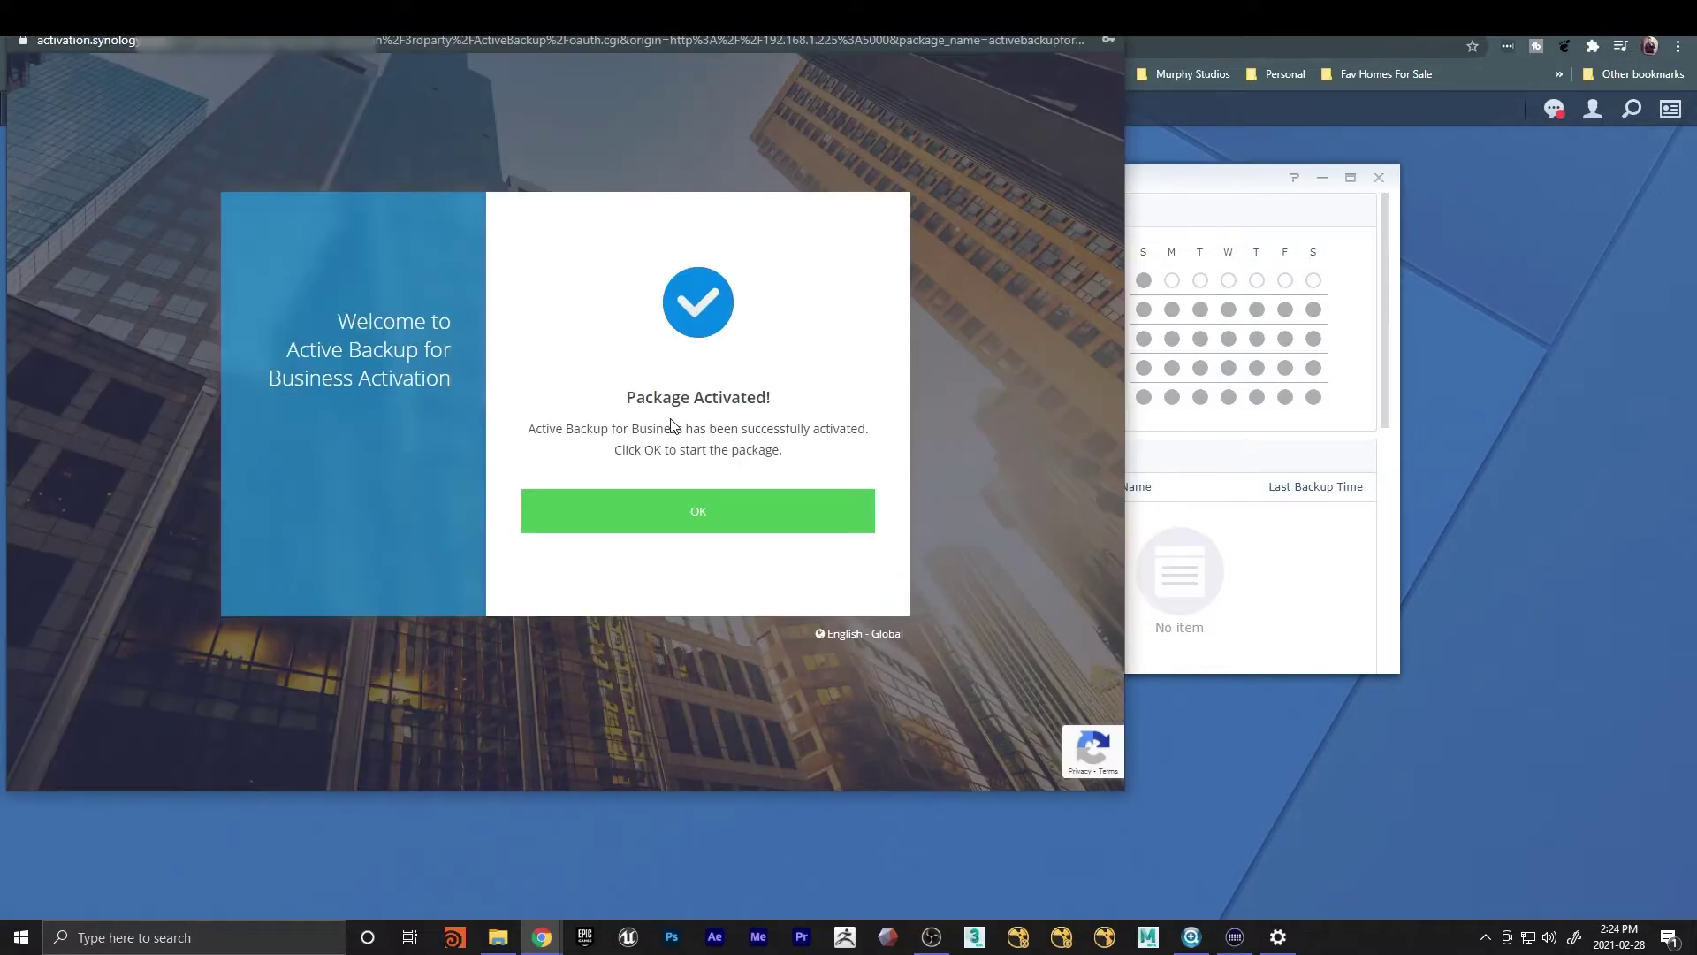
click(699, 512)
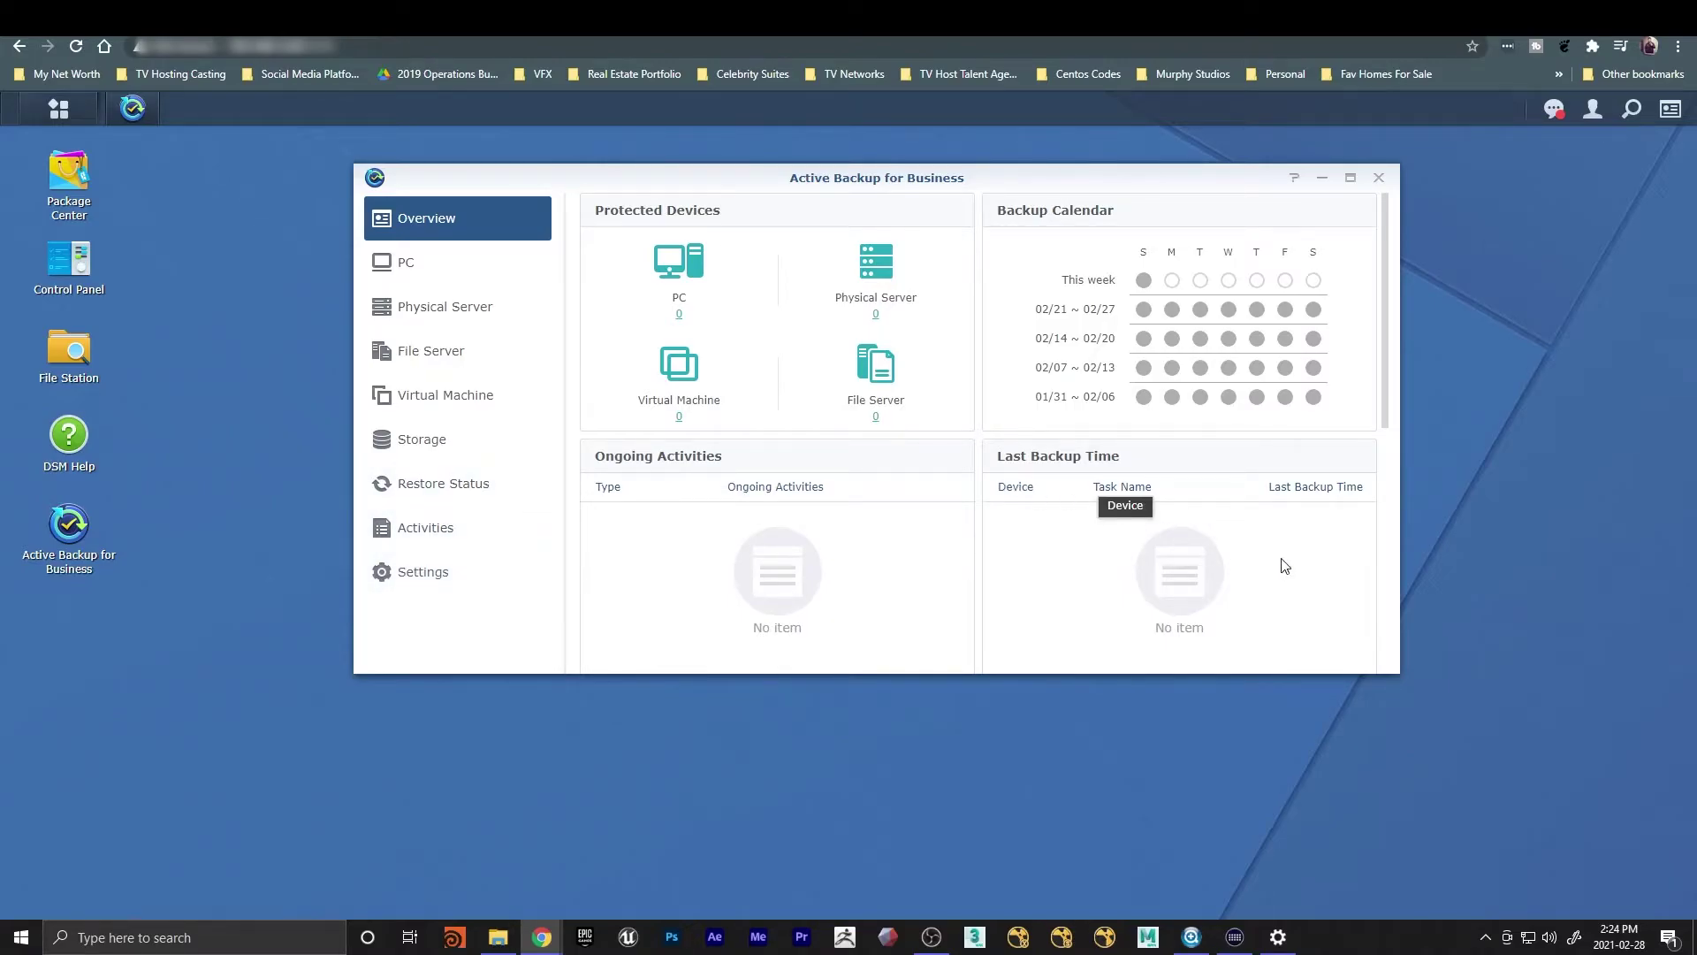
drag(1386, 394, 1381, 629)
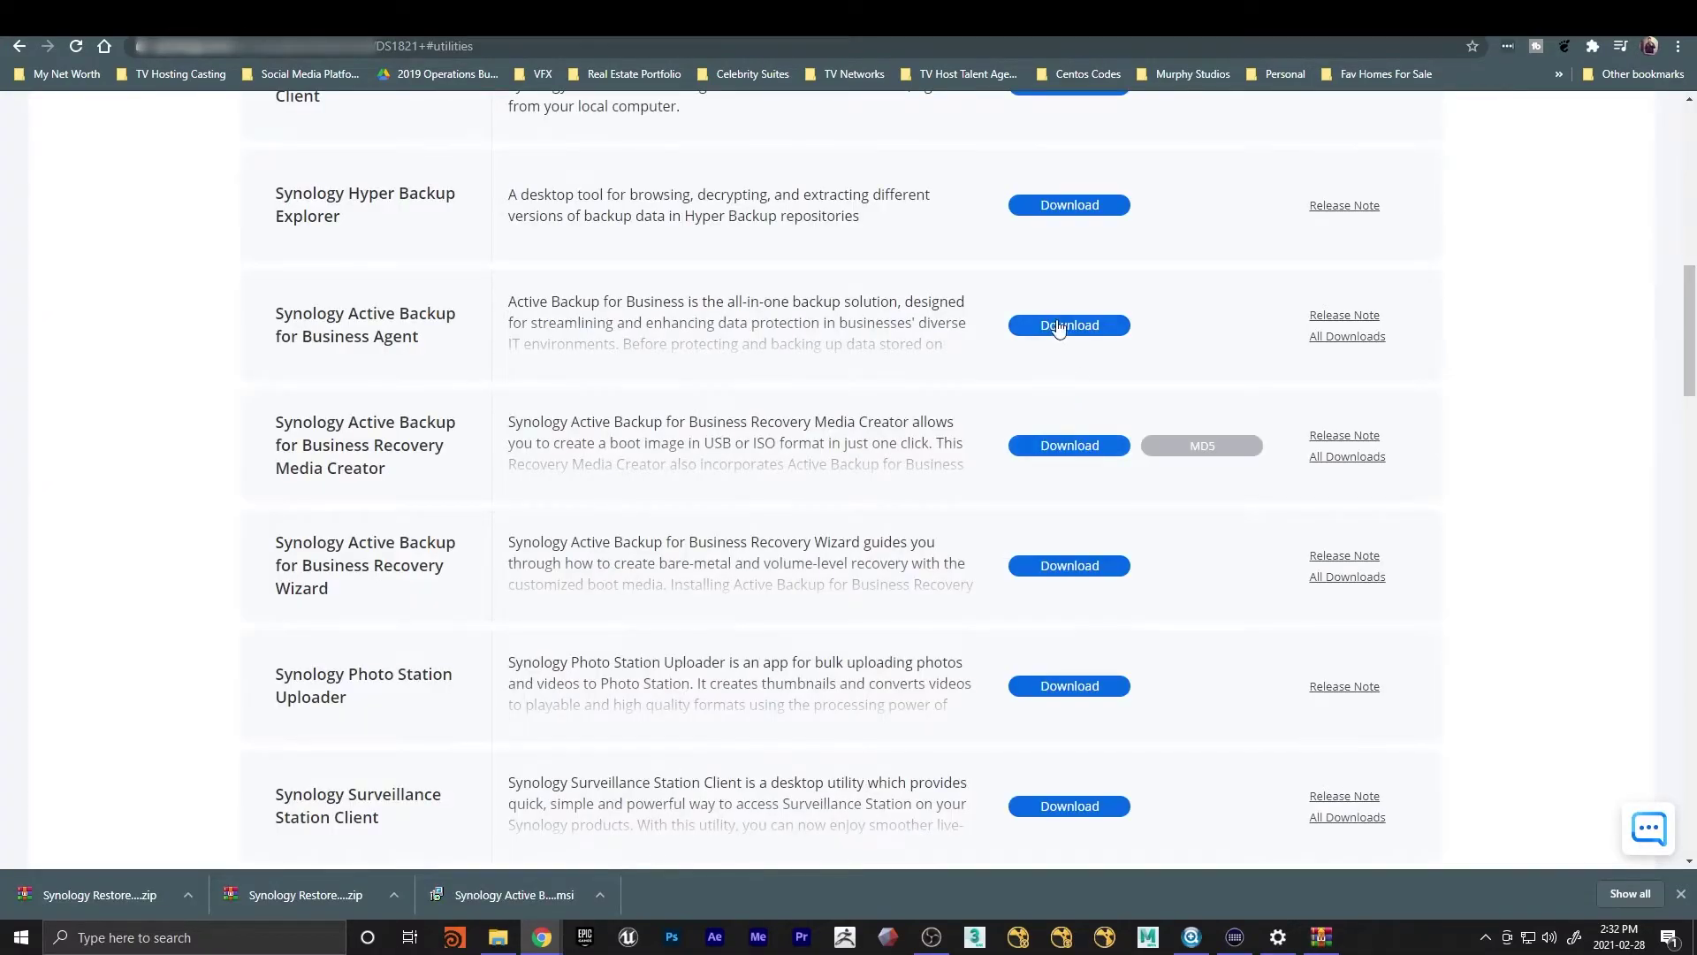
Download the Windows 64-bit msi of Synology Active Backup for Business Agent and open the installer
click(1086, 327)
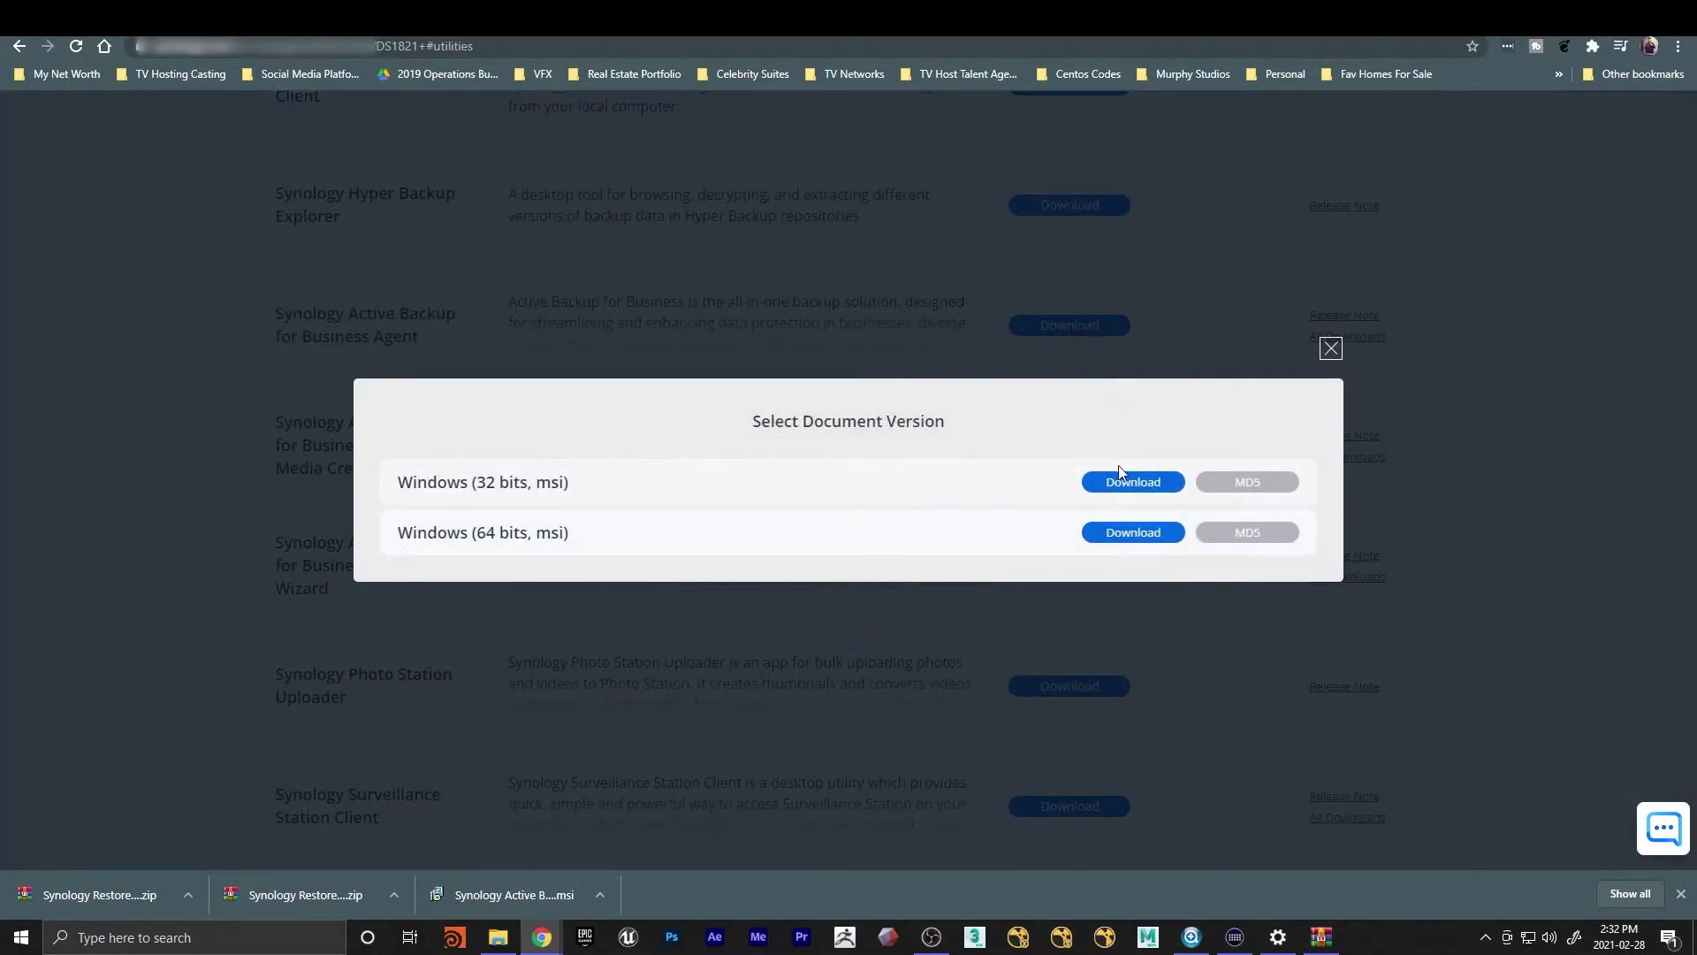
click(1129, 533)
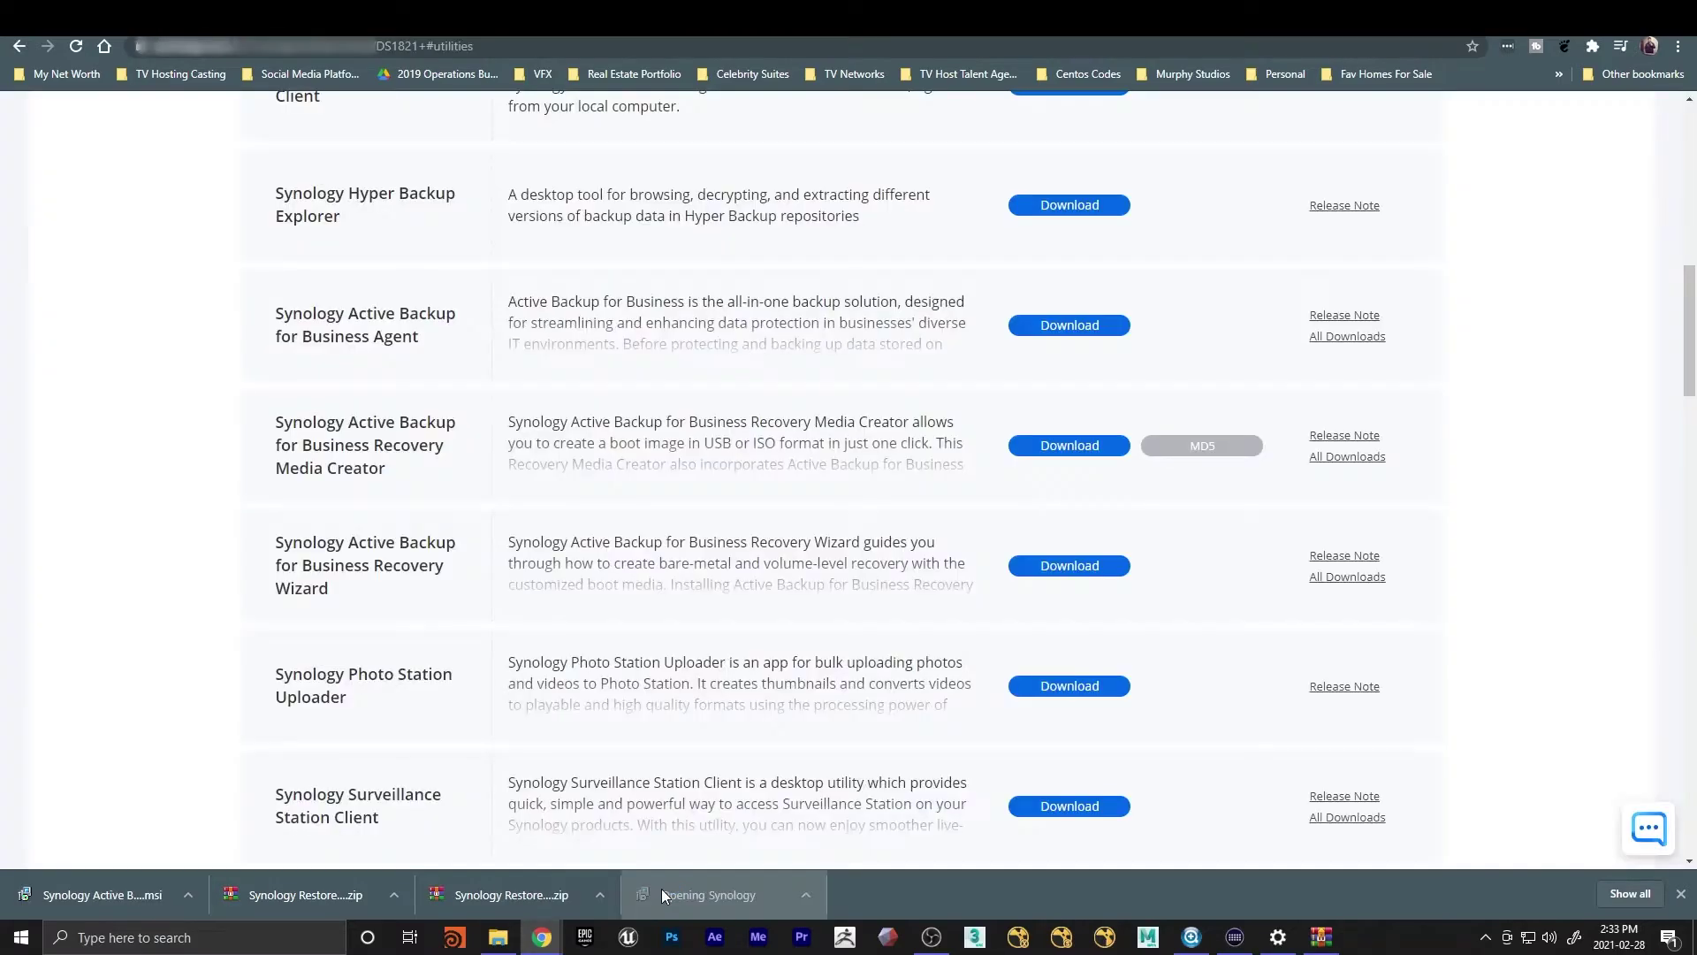
click(661, 888)
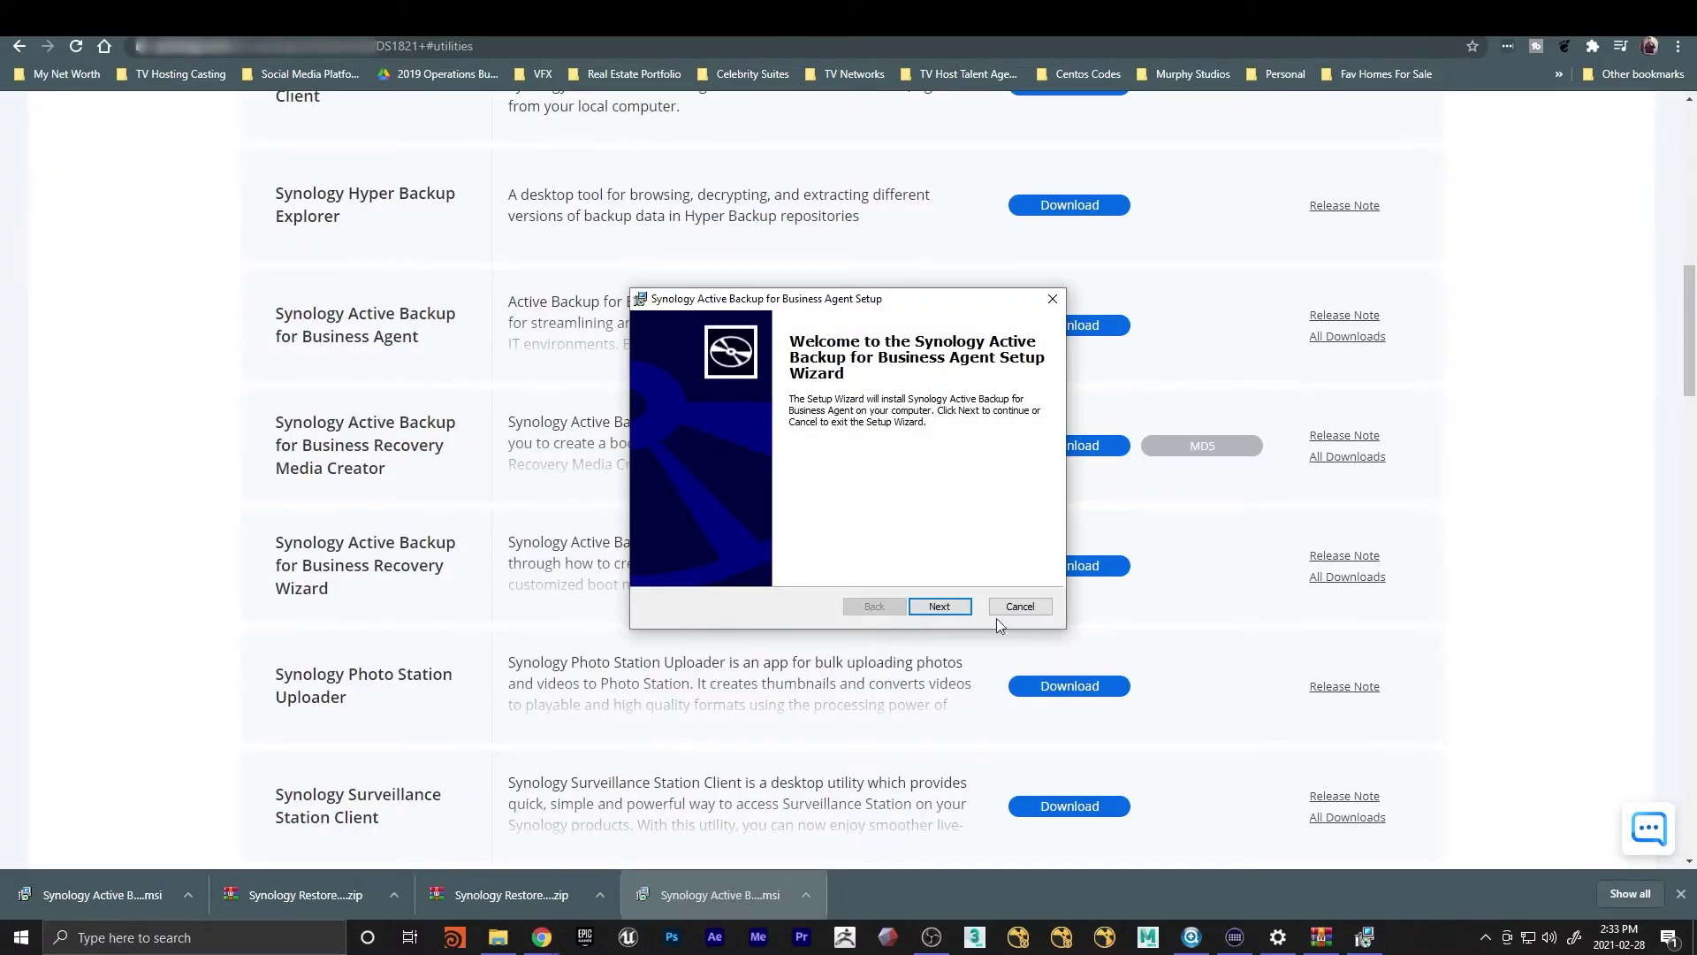
Install the Active Backup for Business Agent, accepting the license agreement, and finish with the application set to launch
click(940, 606)
click(813, 540)
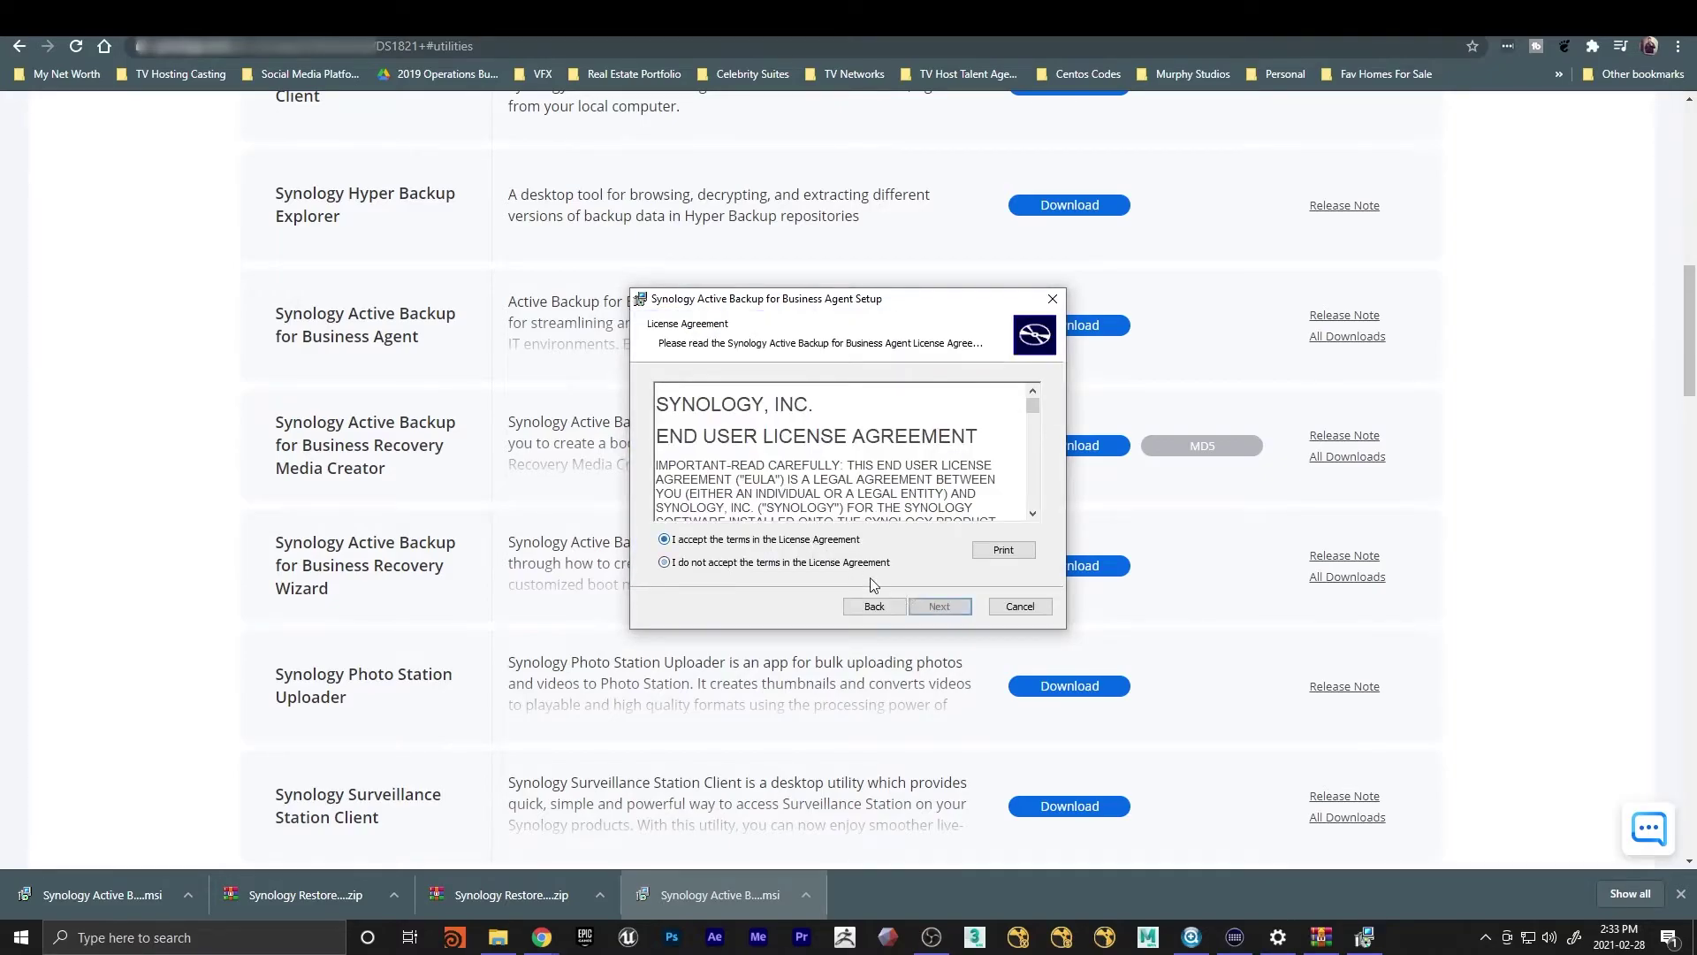
click(935, 607)
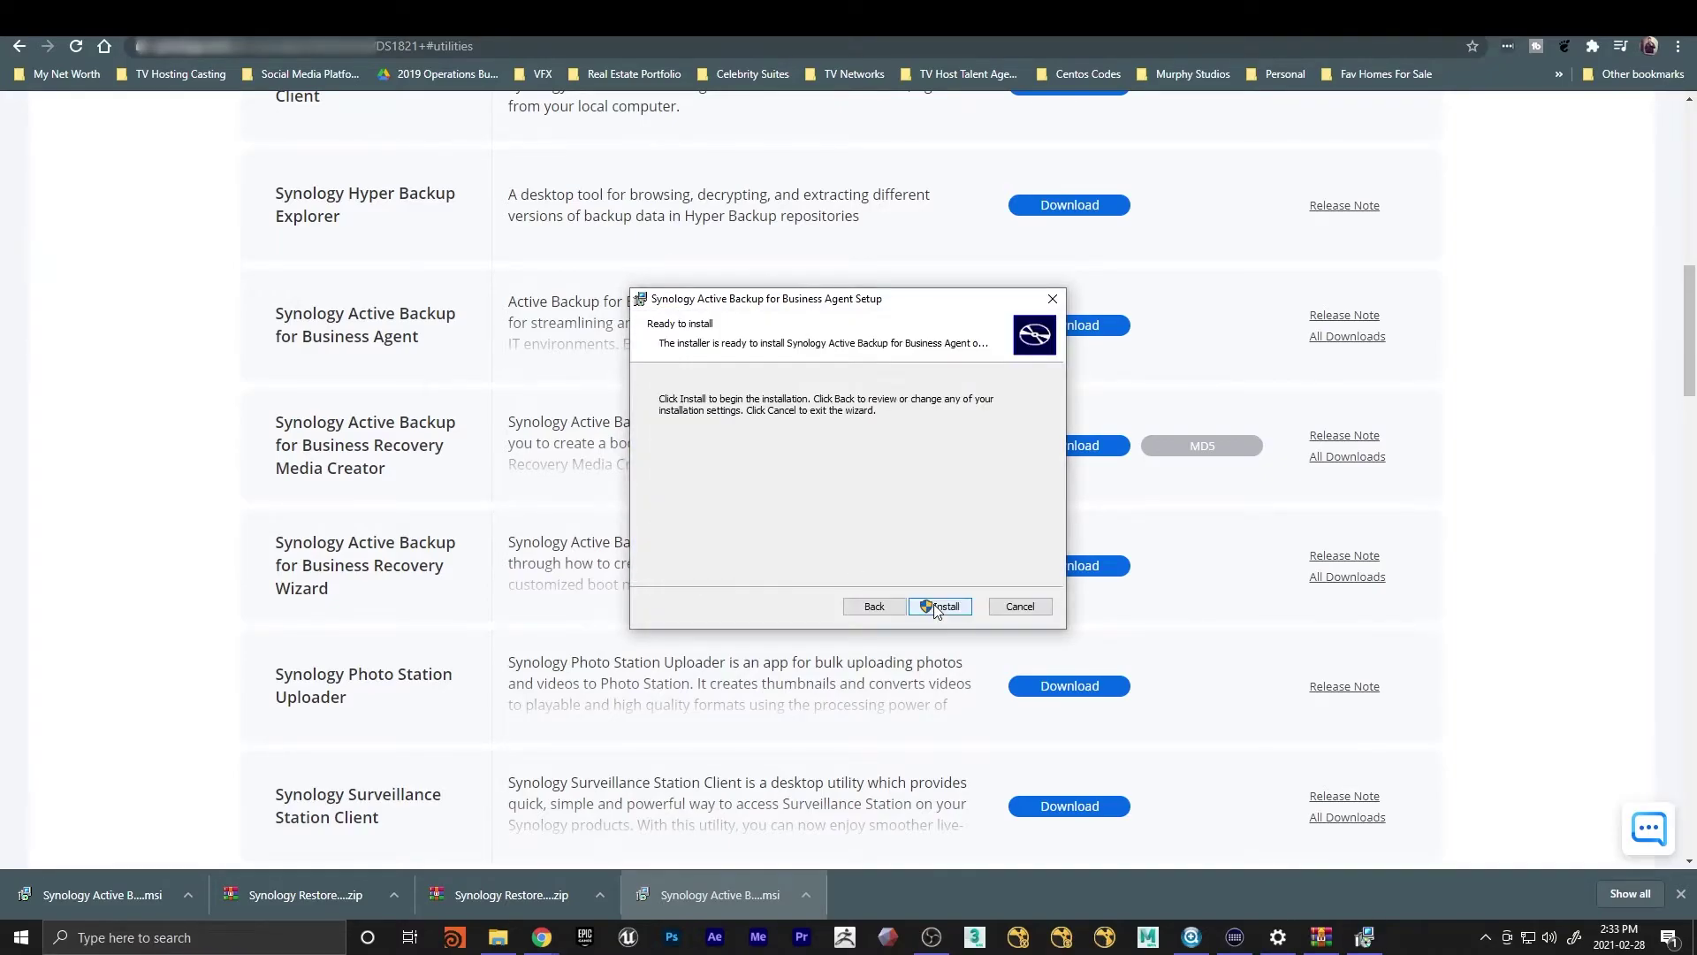
click(939, 607)
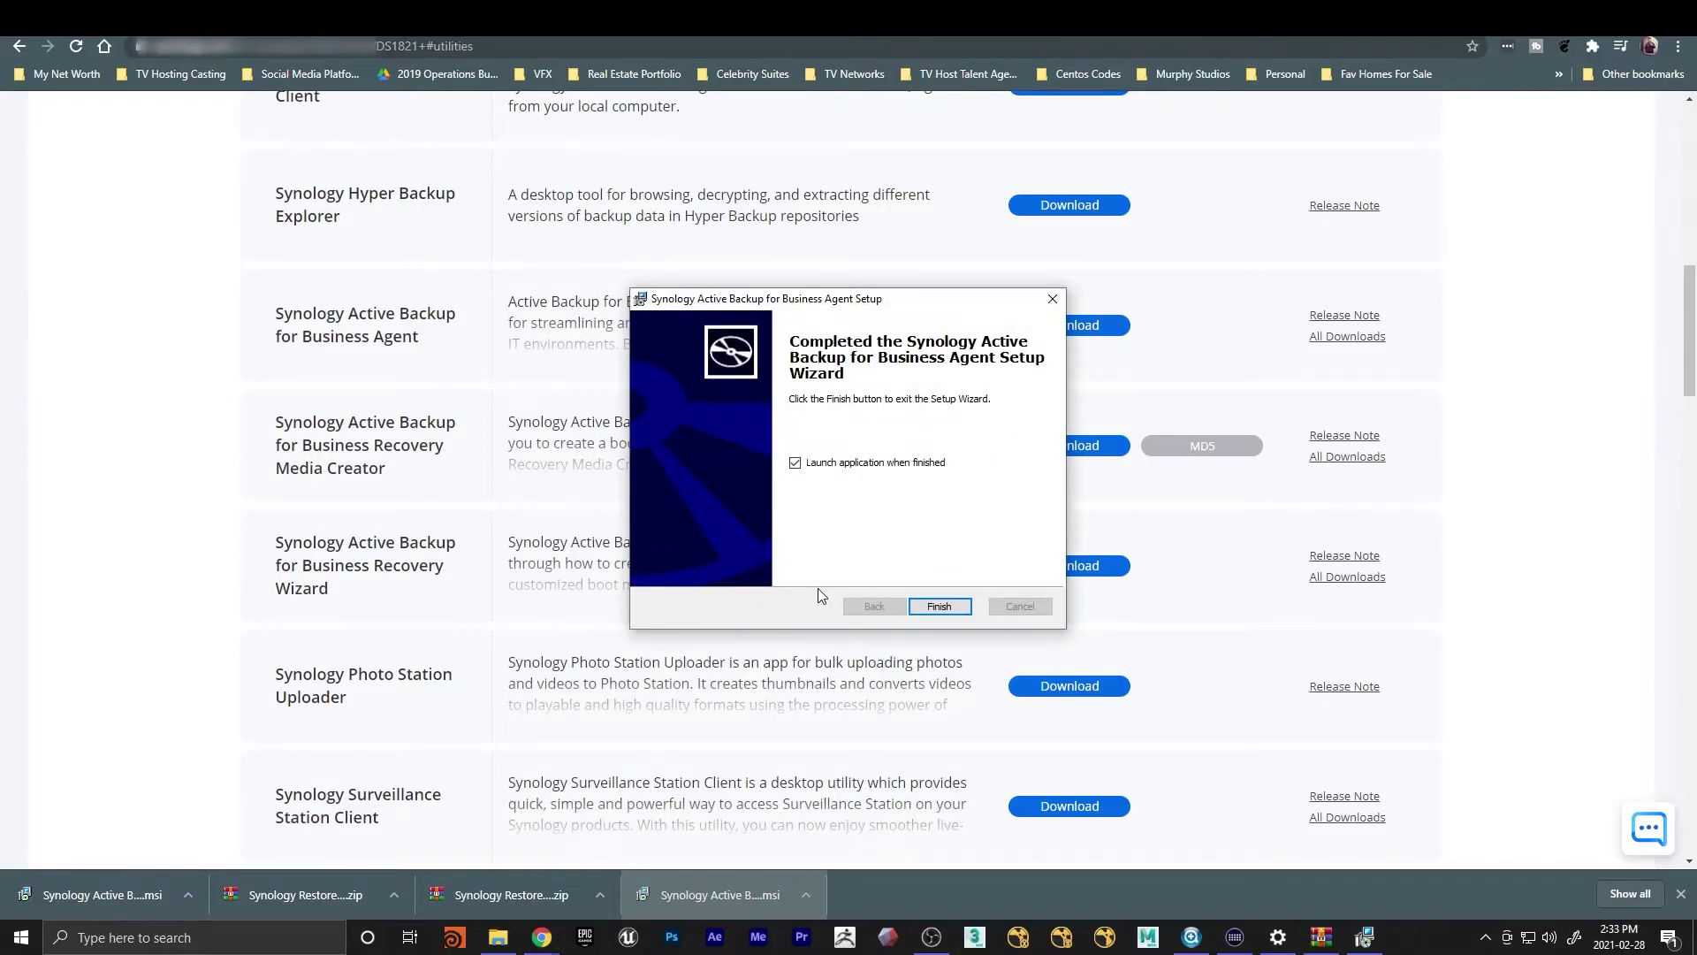
click(940, 606)
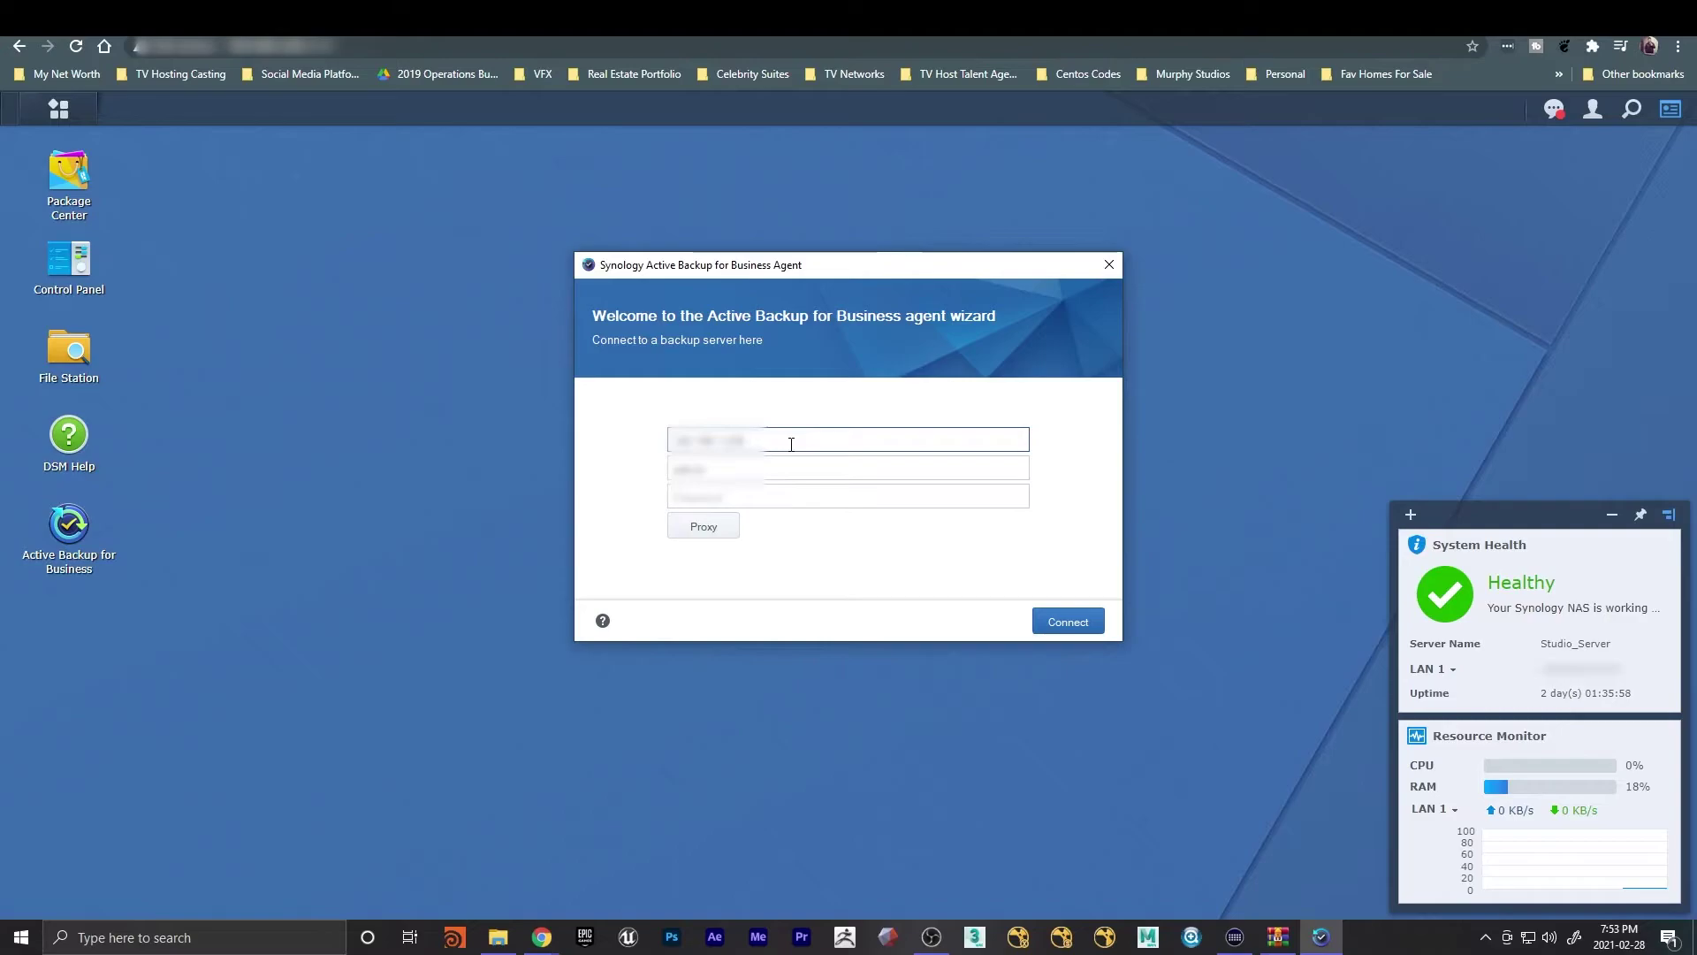
Connect the agent to the backup server by entering the account password, and confirm the backup task summary
click(735, 468)
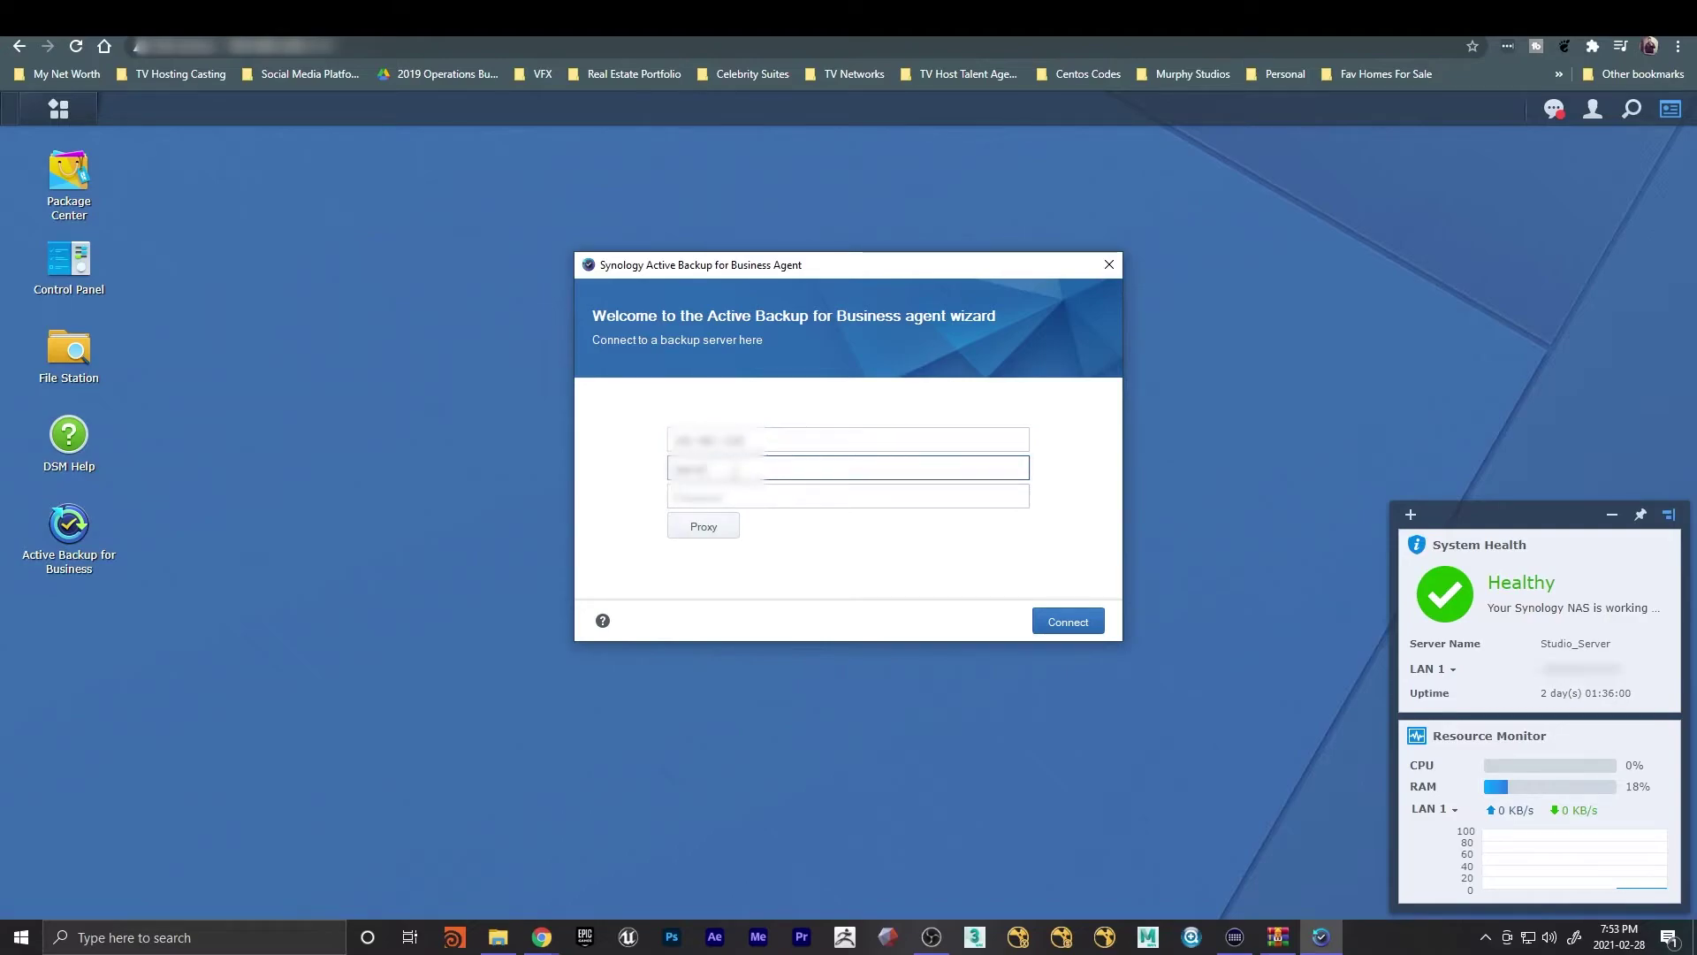
click(744, 498)
text(*)
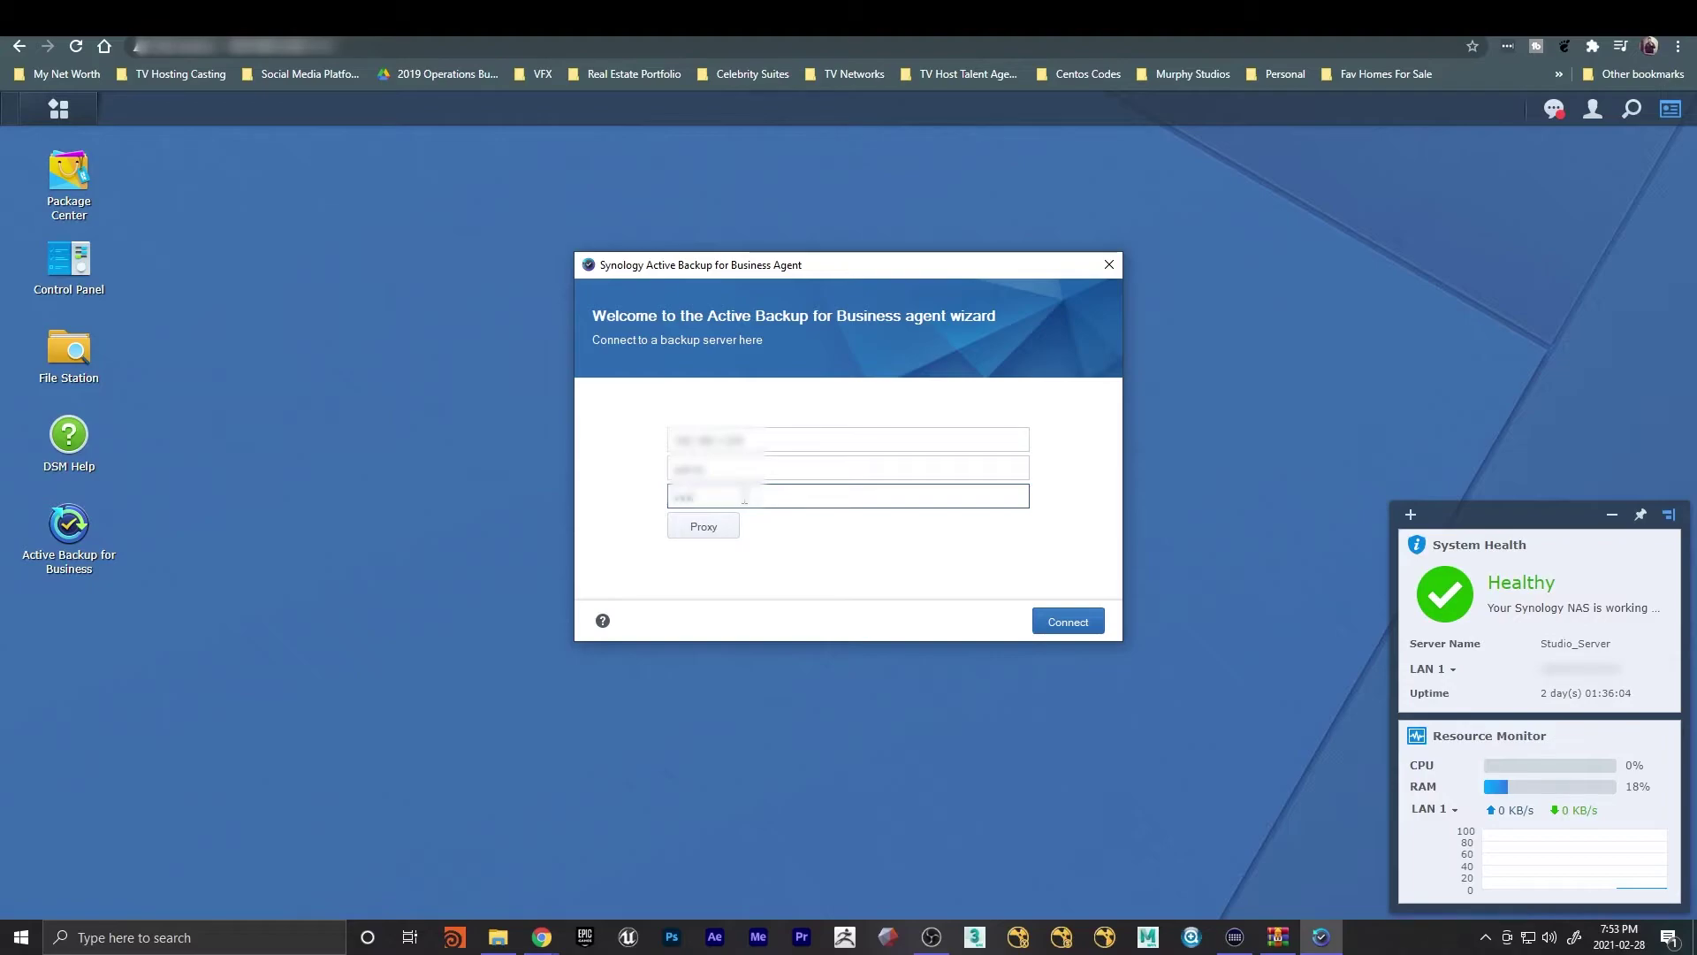
text(*********)
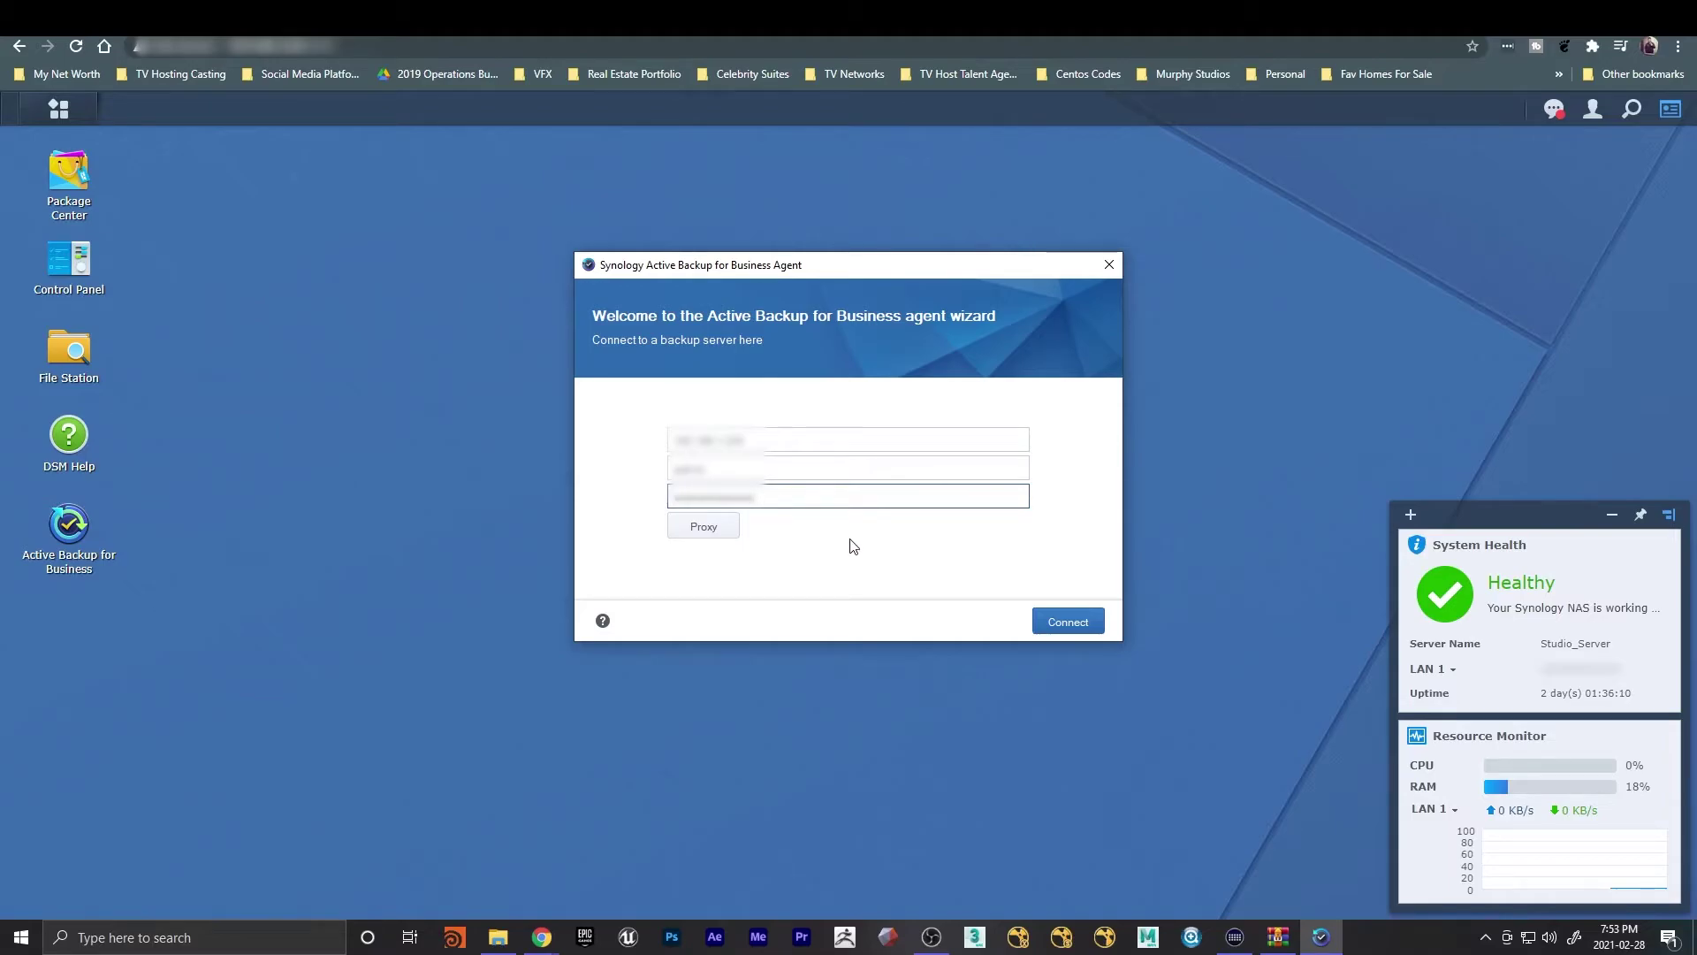
click(1054, 622)
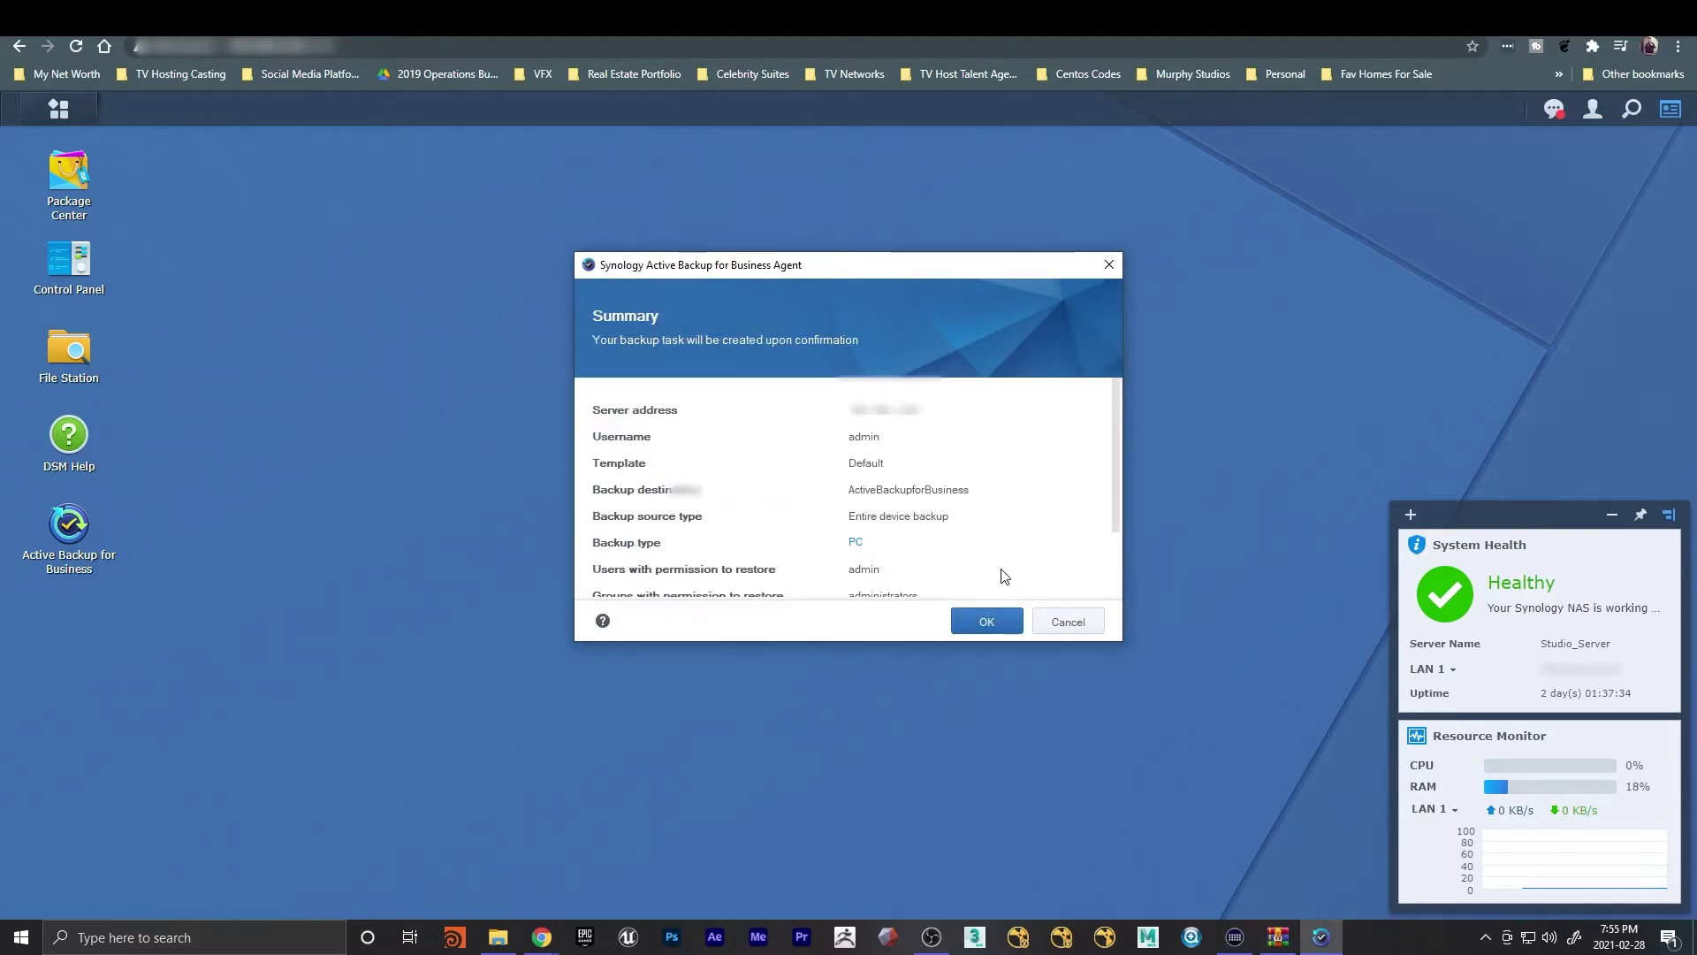
scroll(964, 555, down, 3)
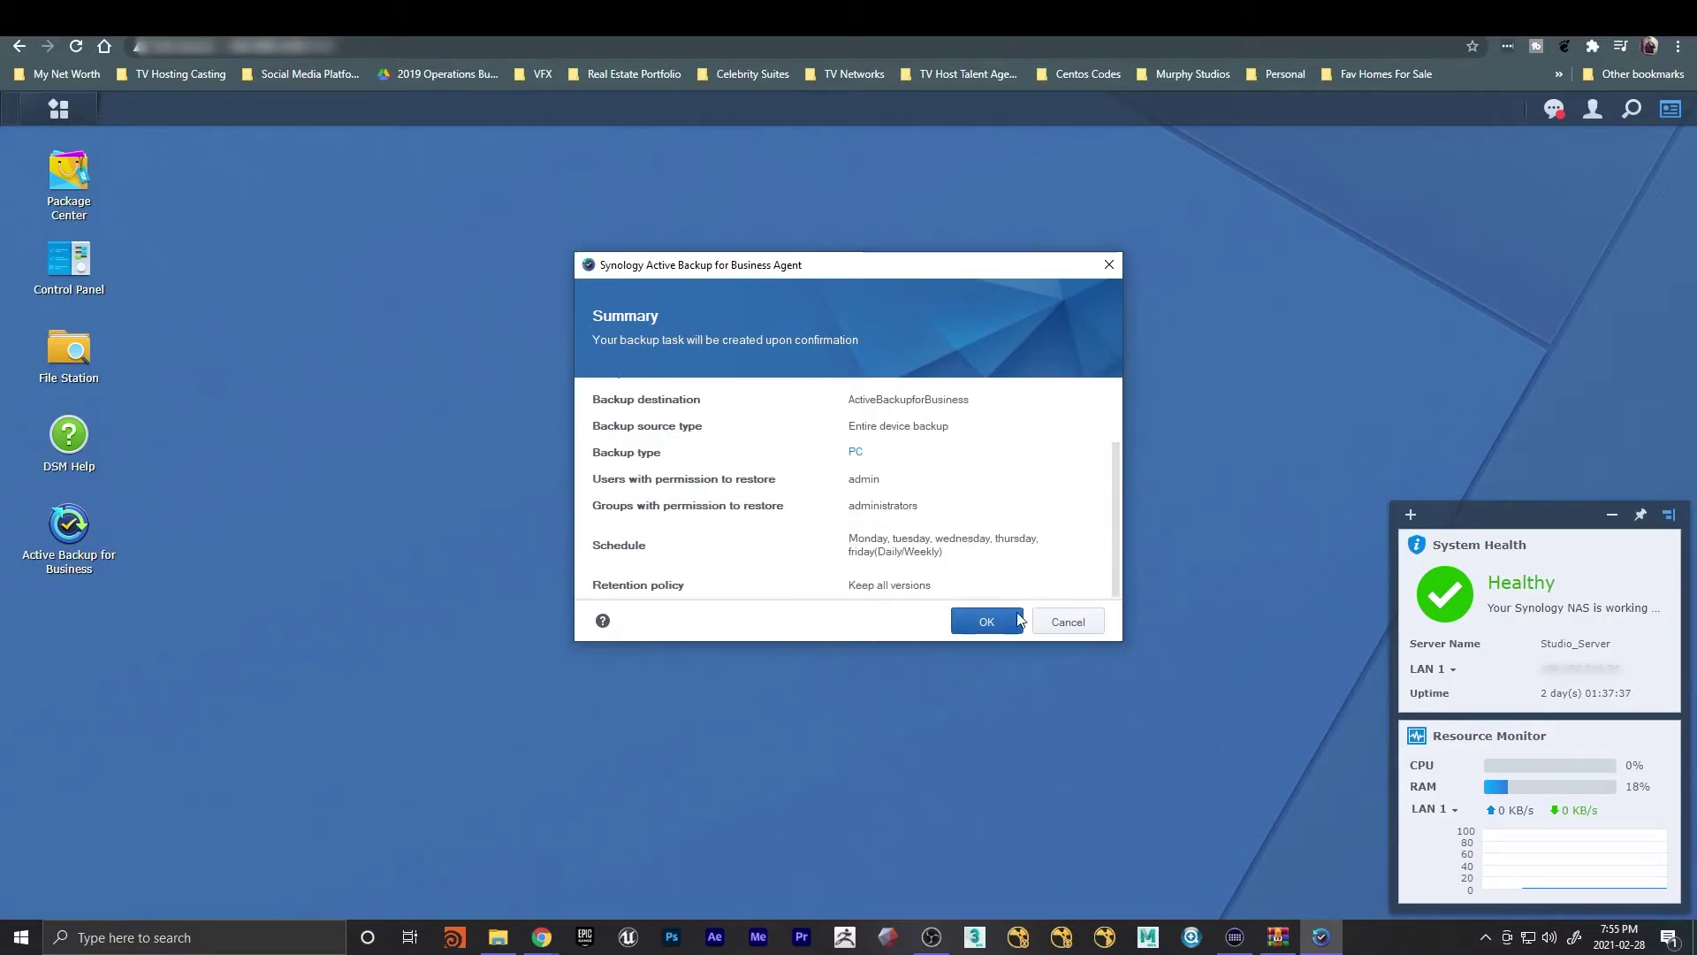
click(989, 620)
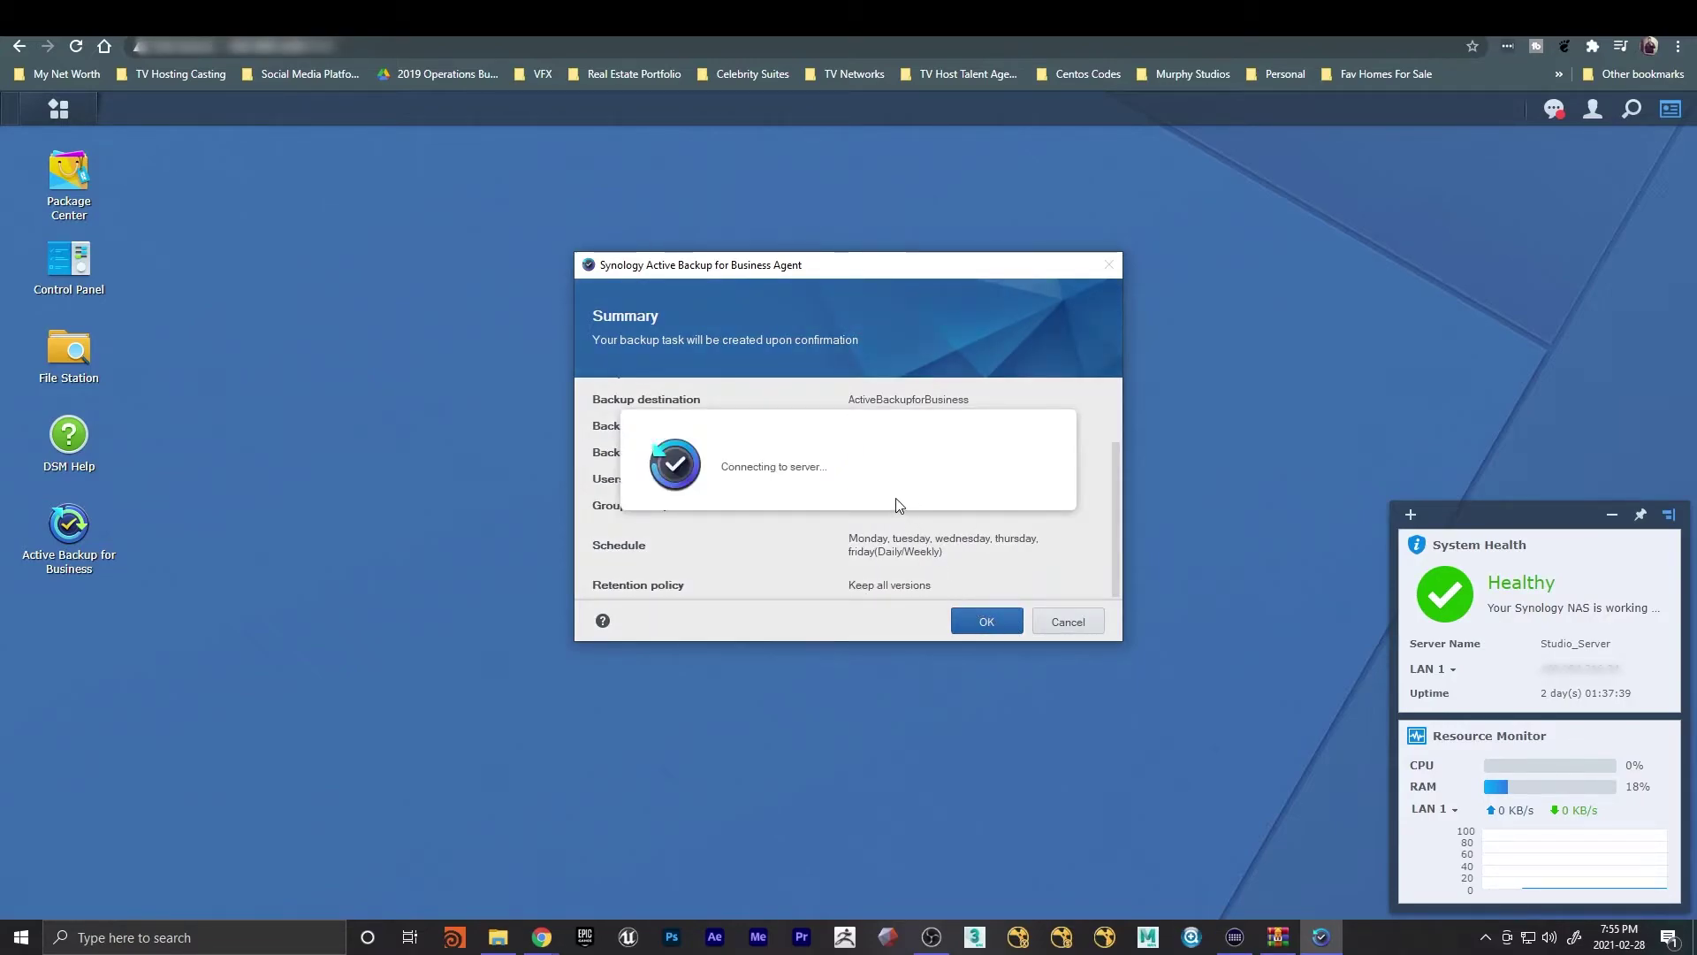
In Active Backup for Business, start a backup task named "Xeon Workstation" for PC DESKTOP-K2UHJ55, with Entire device as the source type
double_click(97, 532)
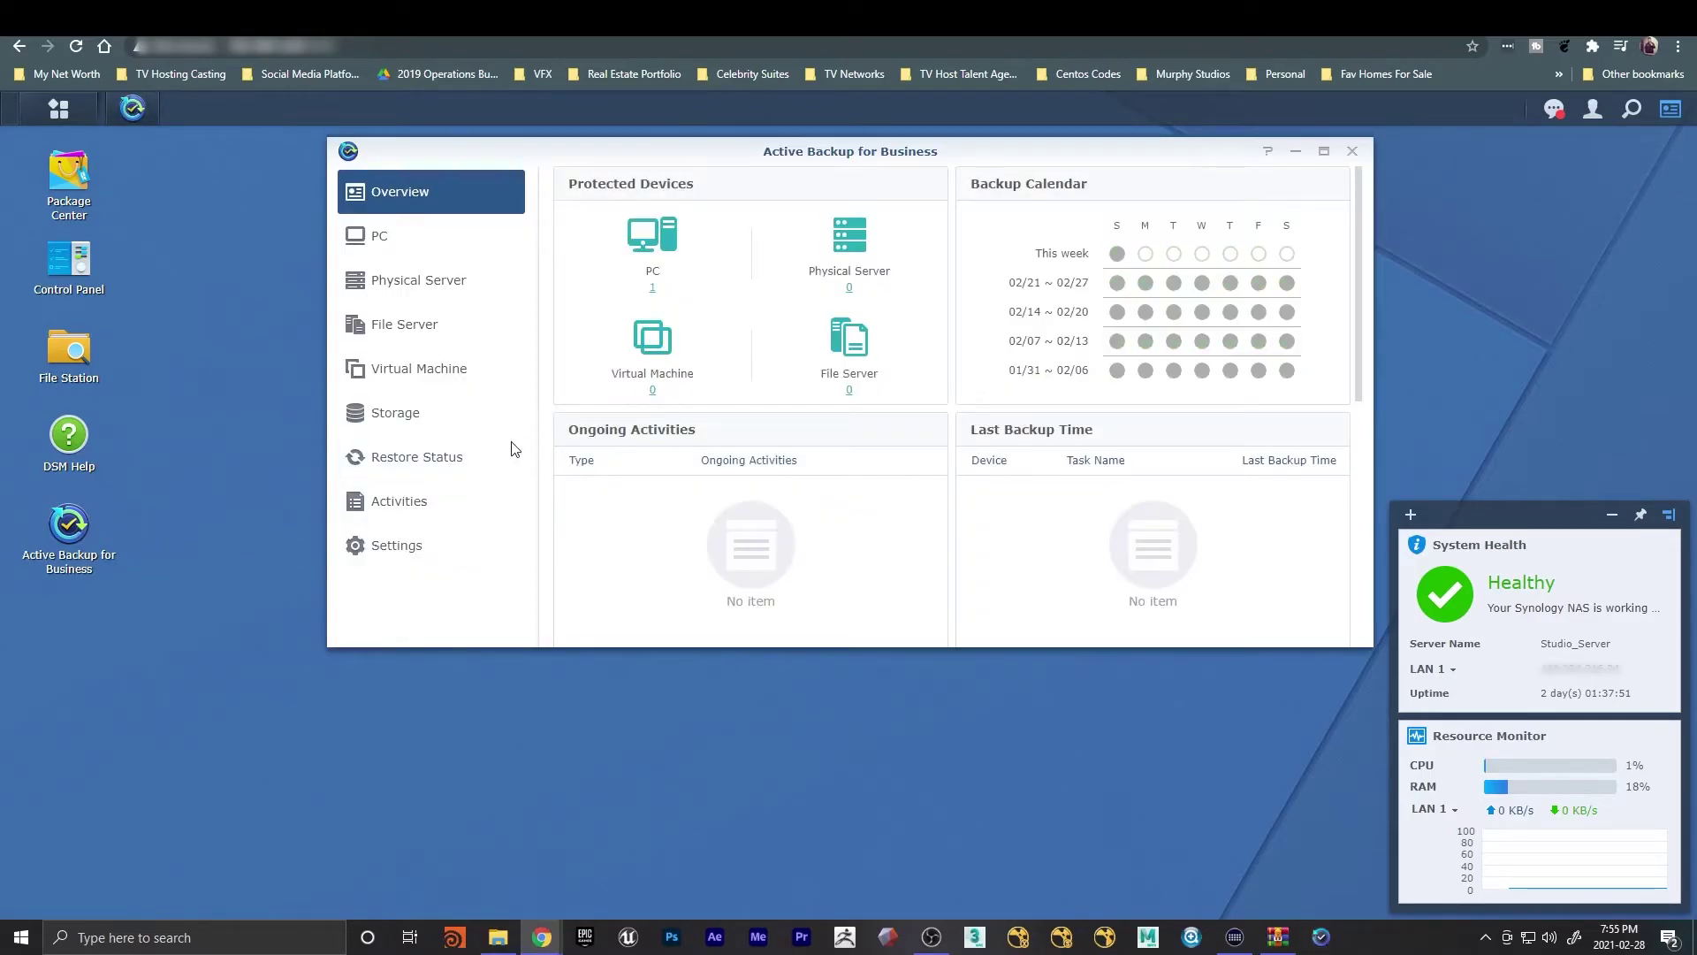
click(471, 249)
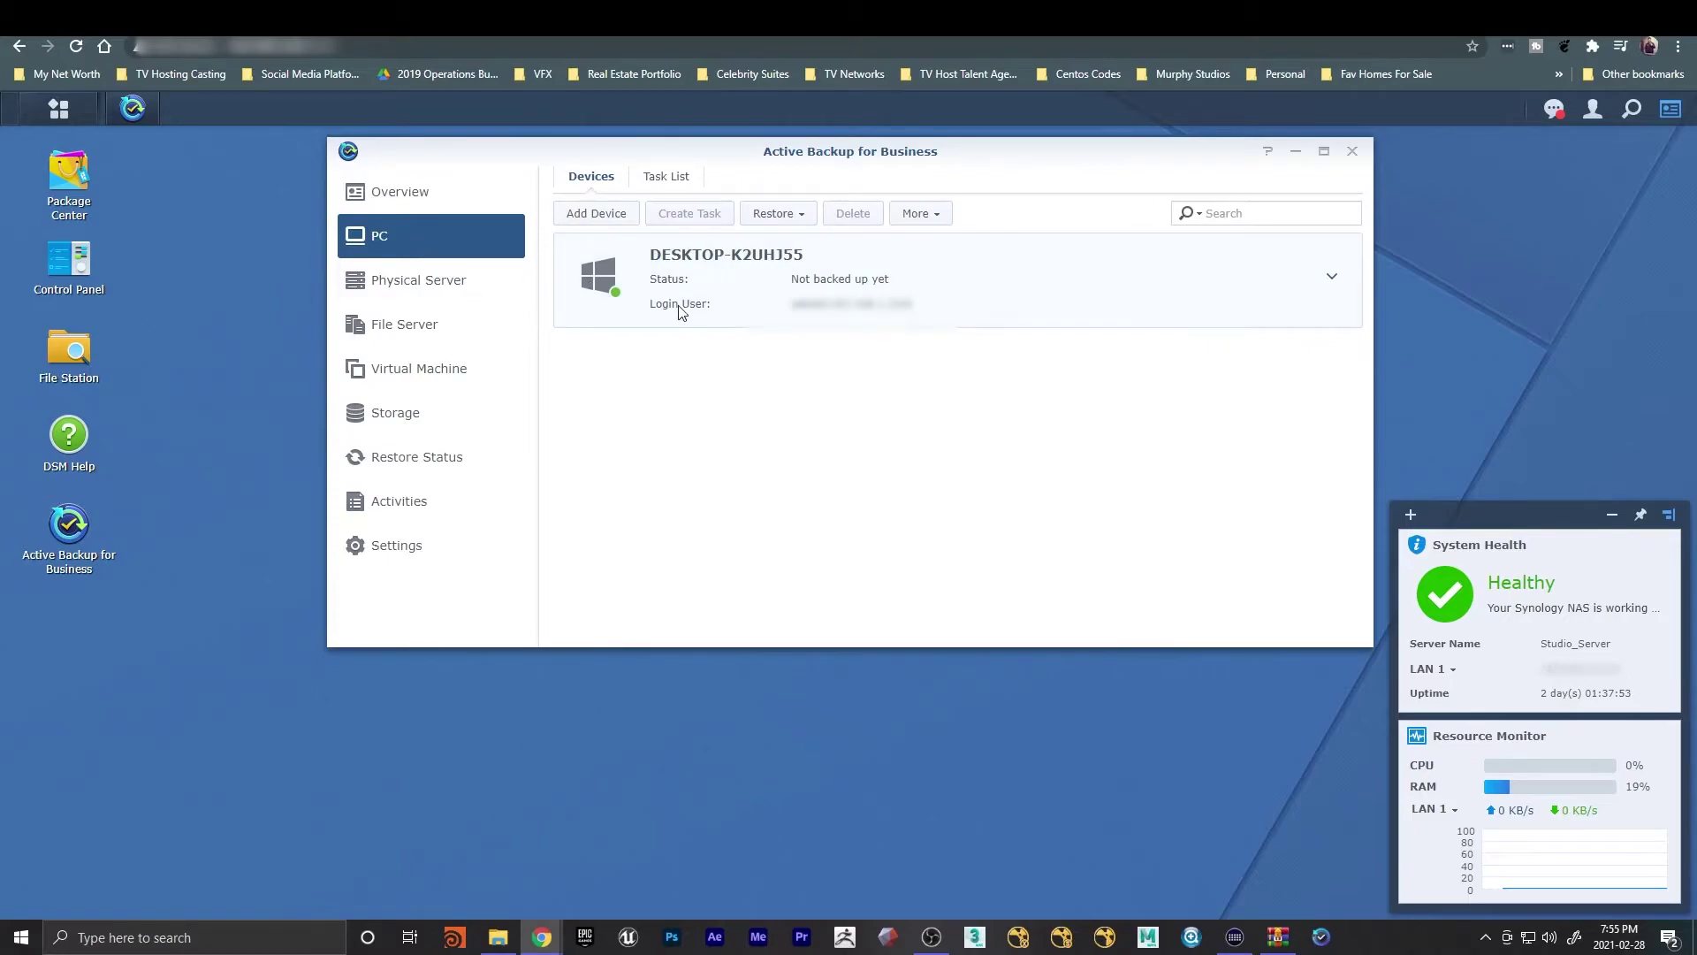
click(757, 305)
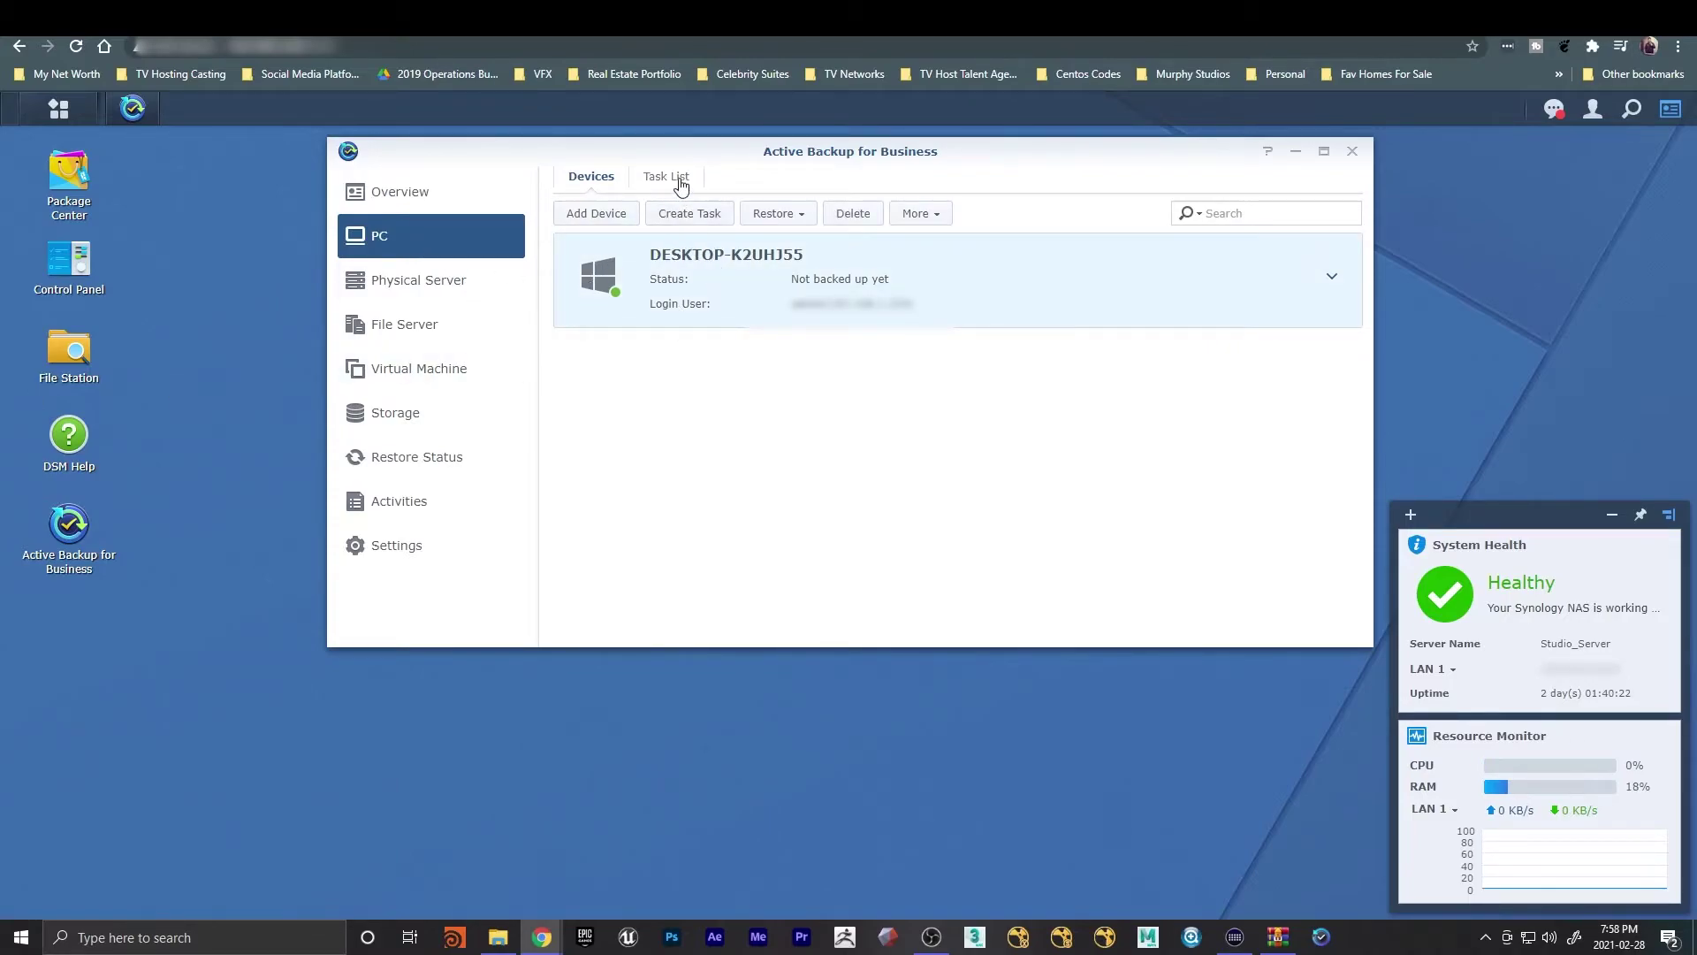
click(691, 215)
text(Xeon Workstation)
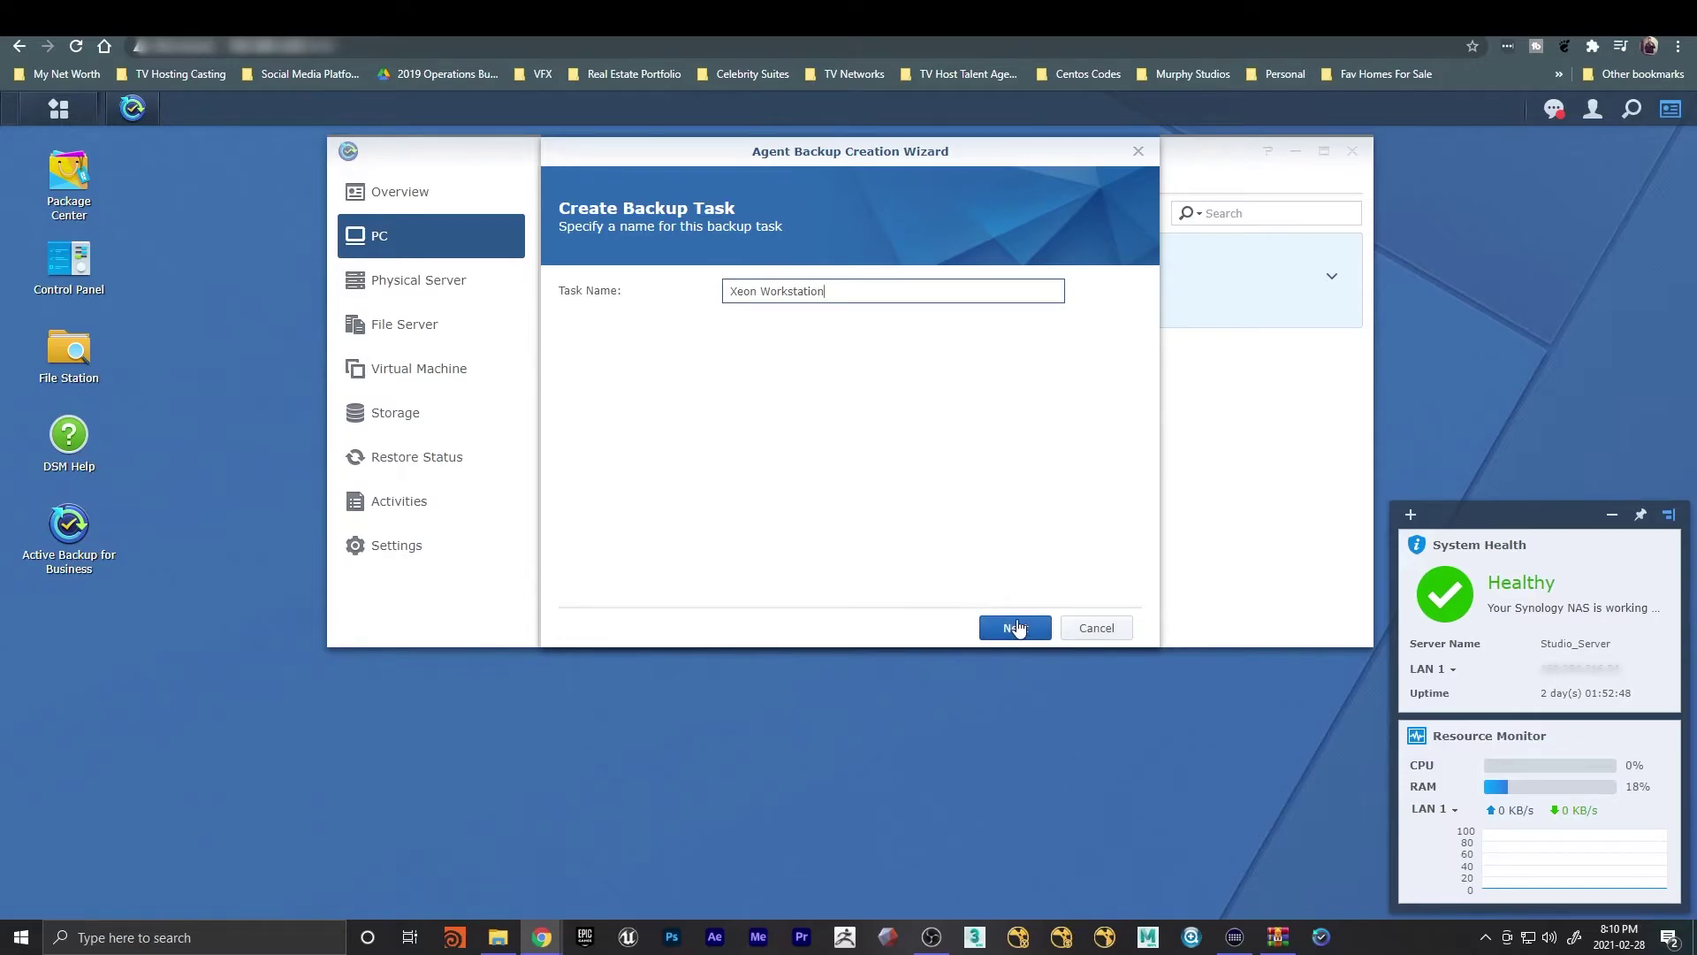
click(1013, 629)
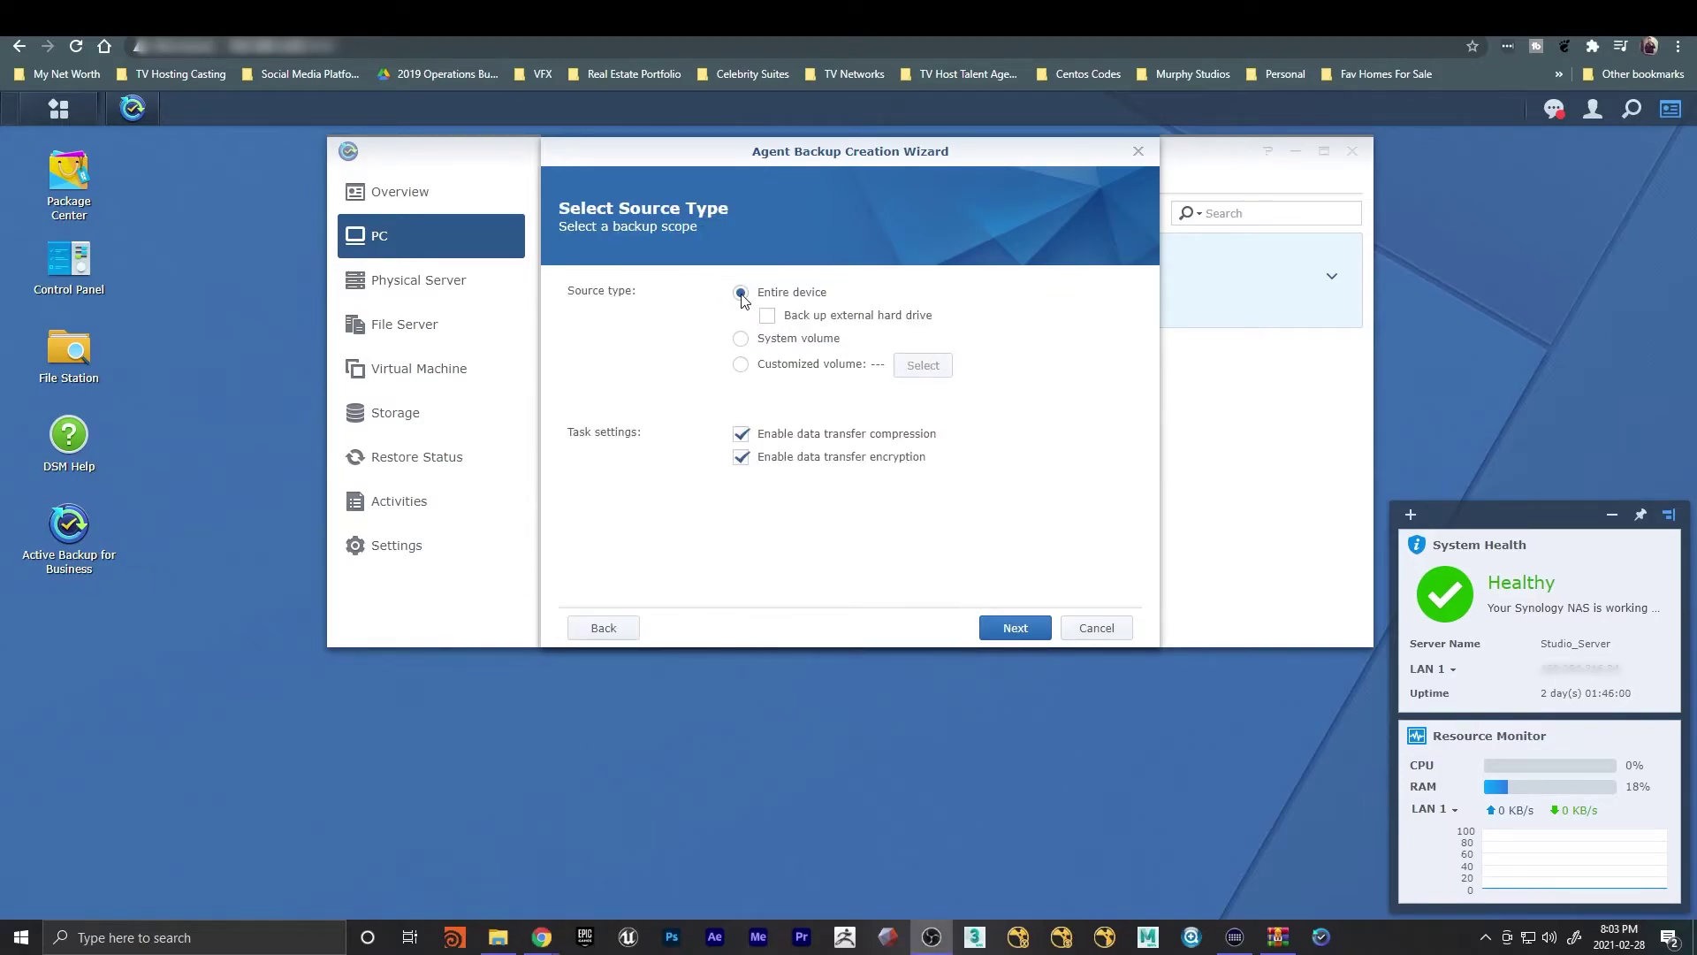
click(1009, 630)
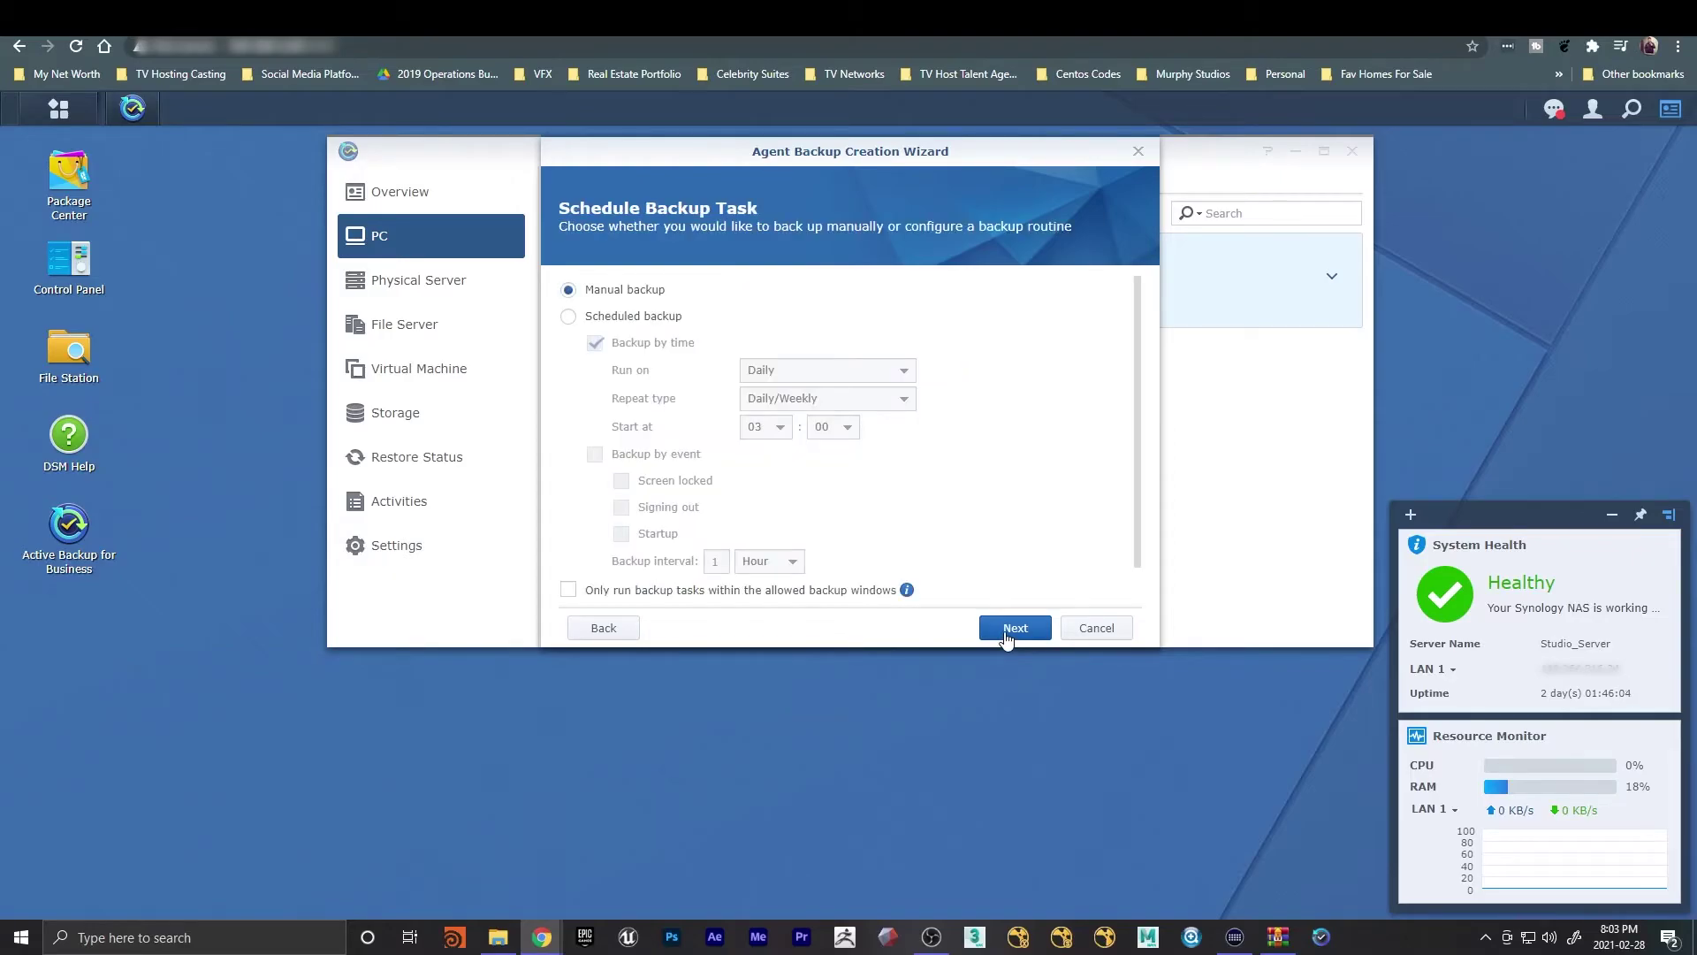
Schedule the backup by time on Sunday, Wednesday and Saturday, with repeat type Daily/Weekly and a 03:00 start
click(568, 317)
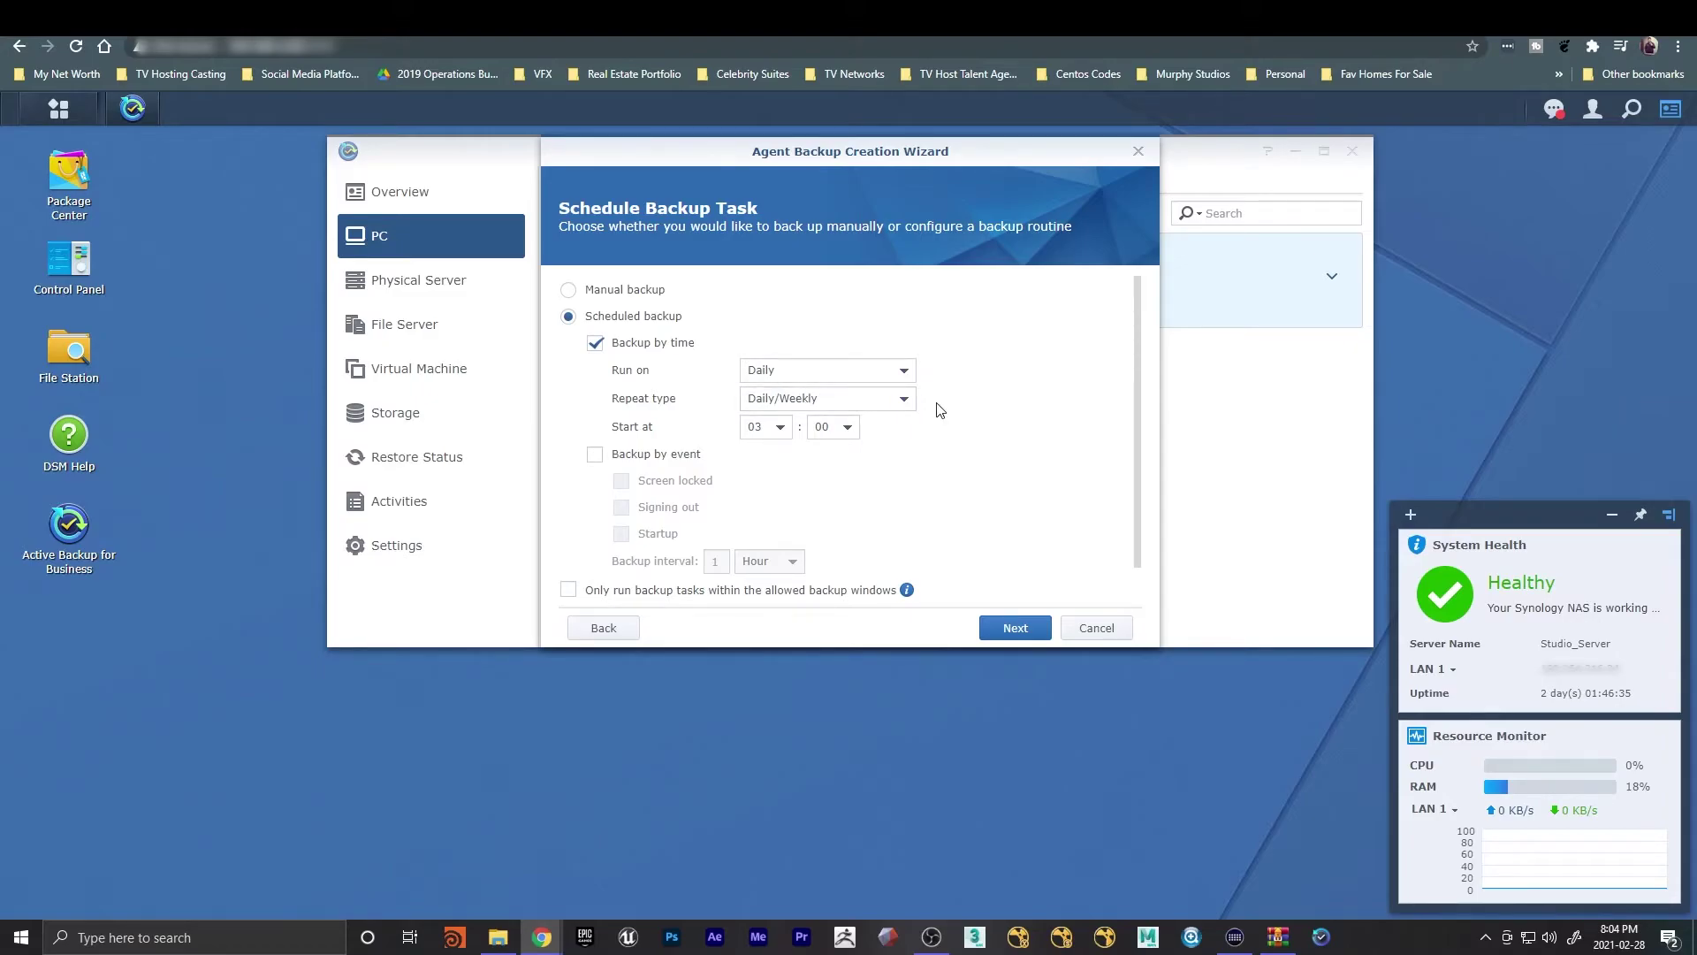
click(895, 375)
click(837, 427)
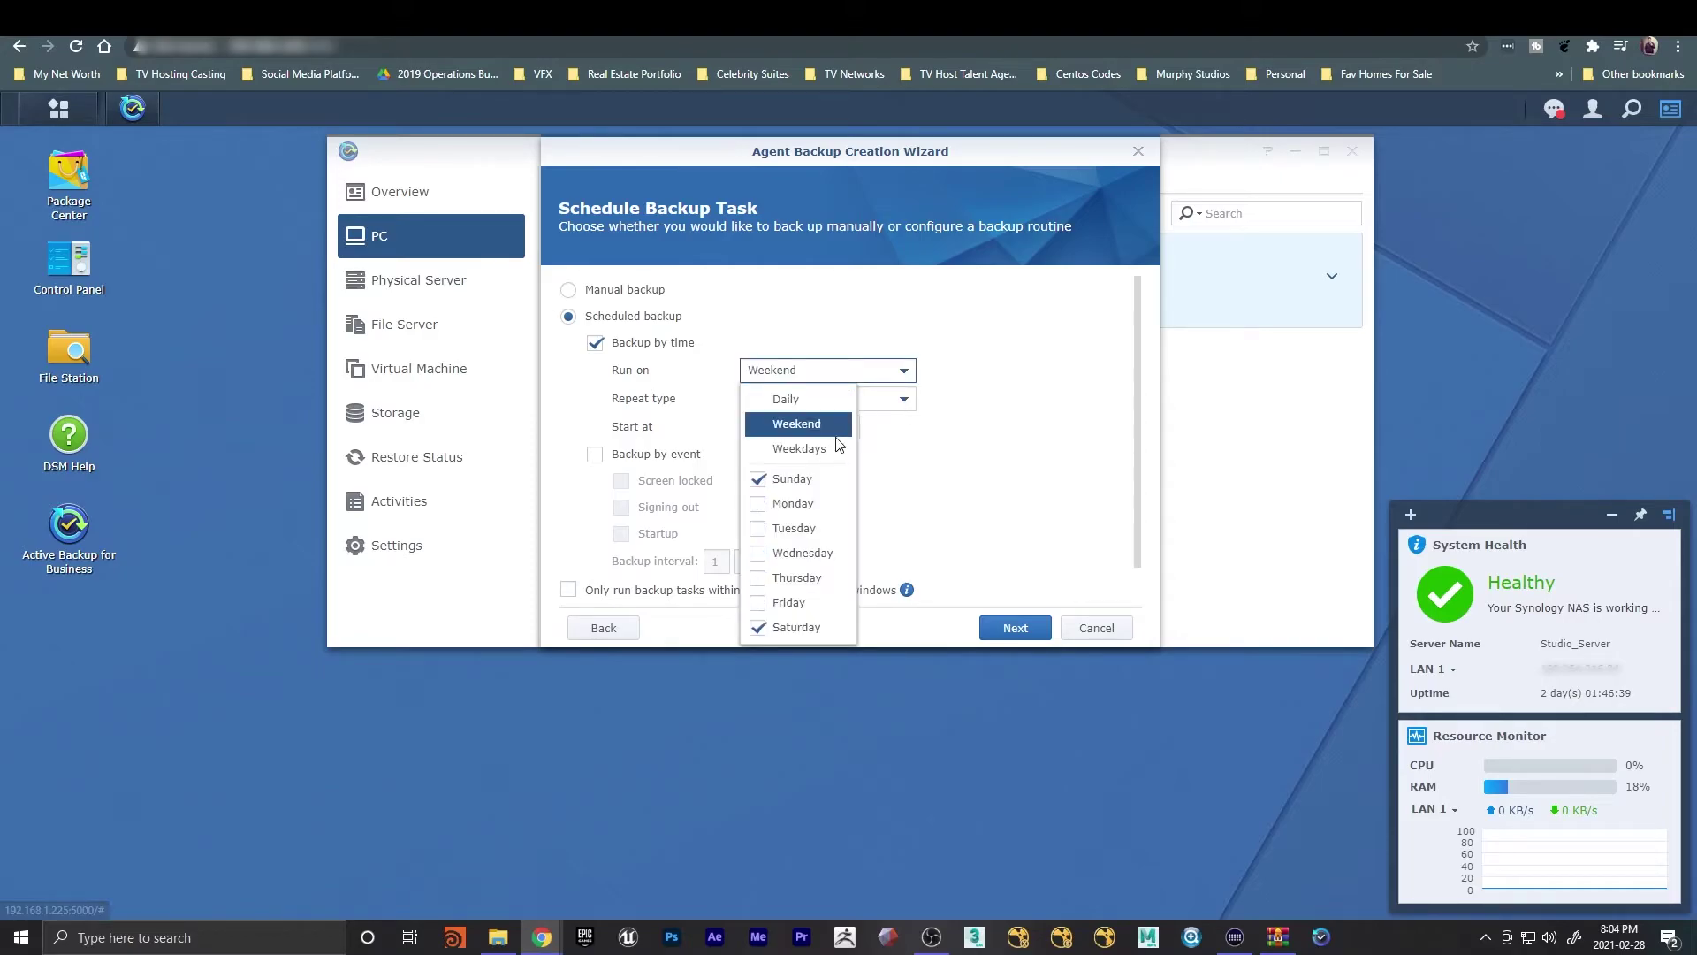
click(776, 555)
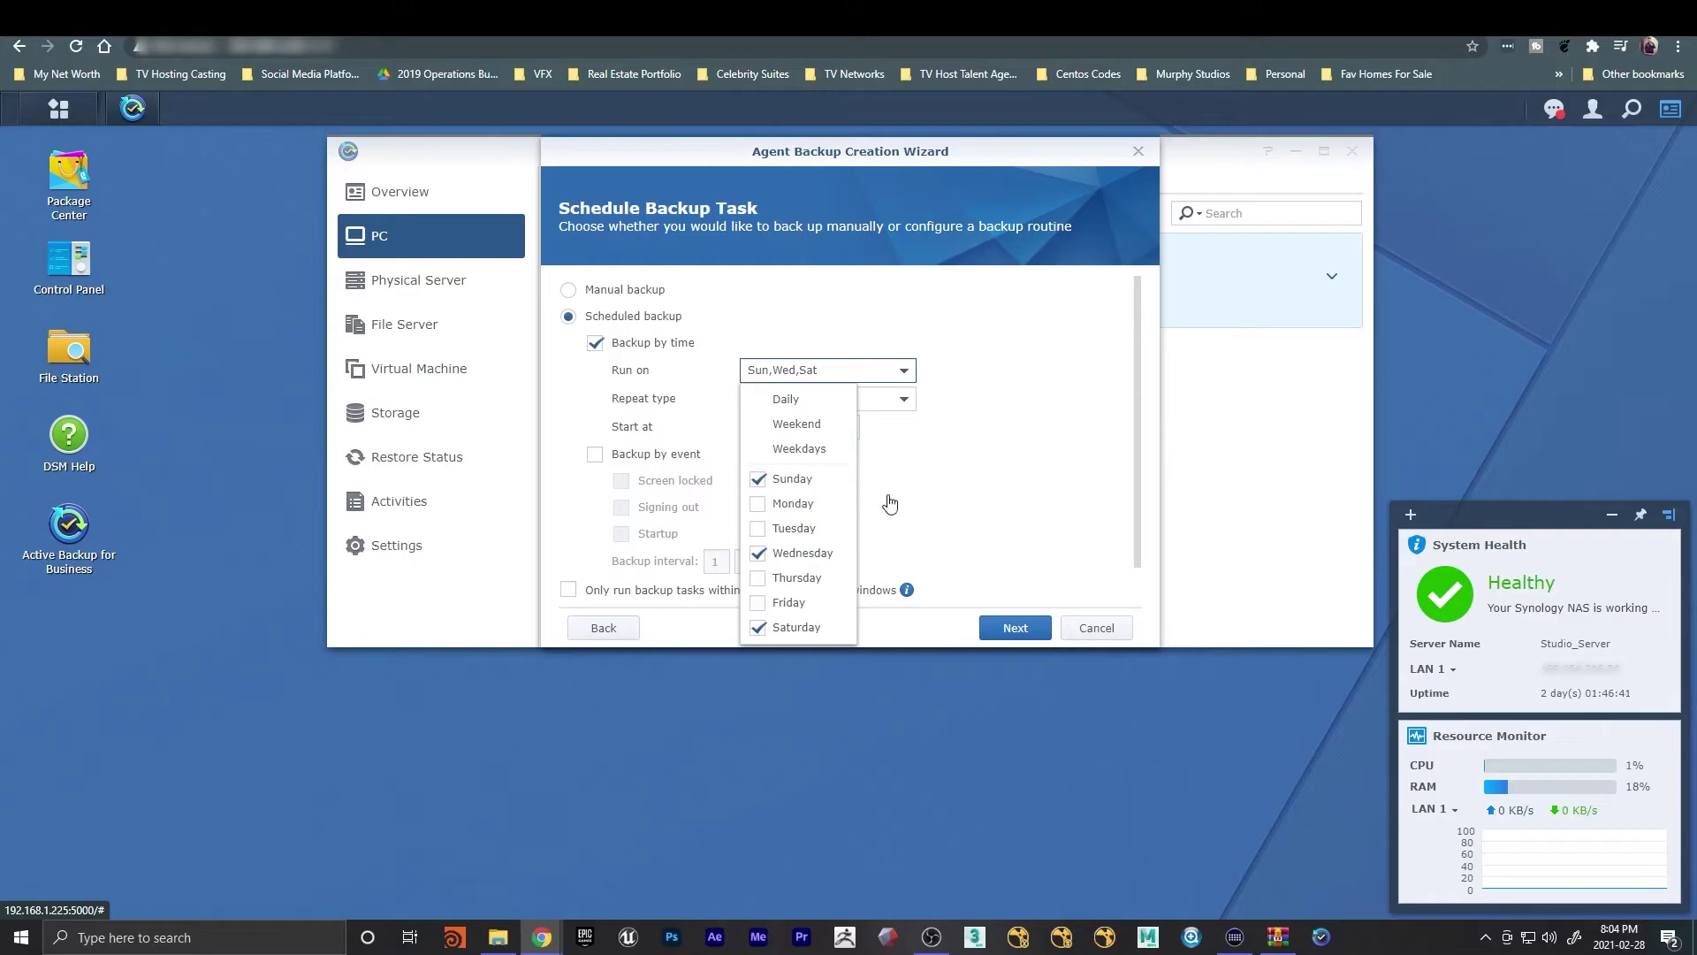
click(951, 482)
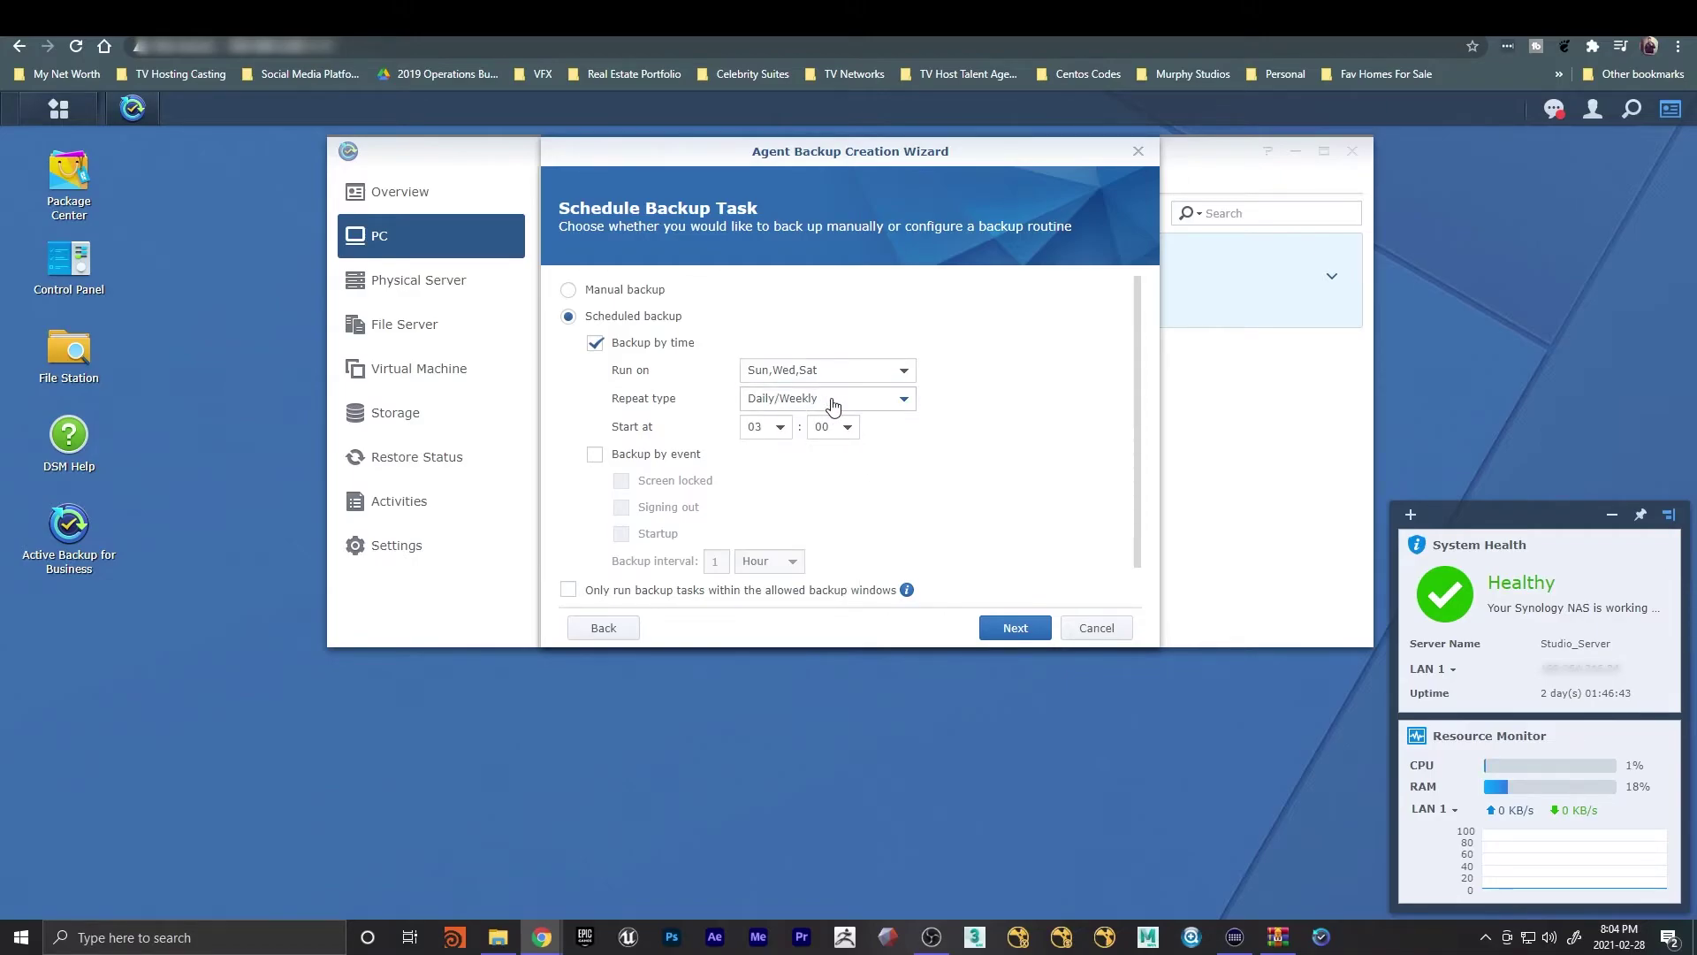
click(842, 429)
click(842, 429)
scroll(966, 541, down, 2)
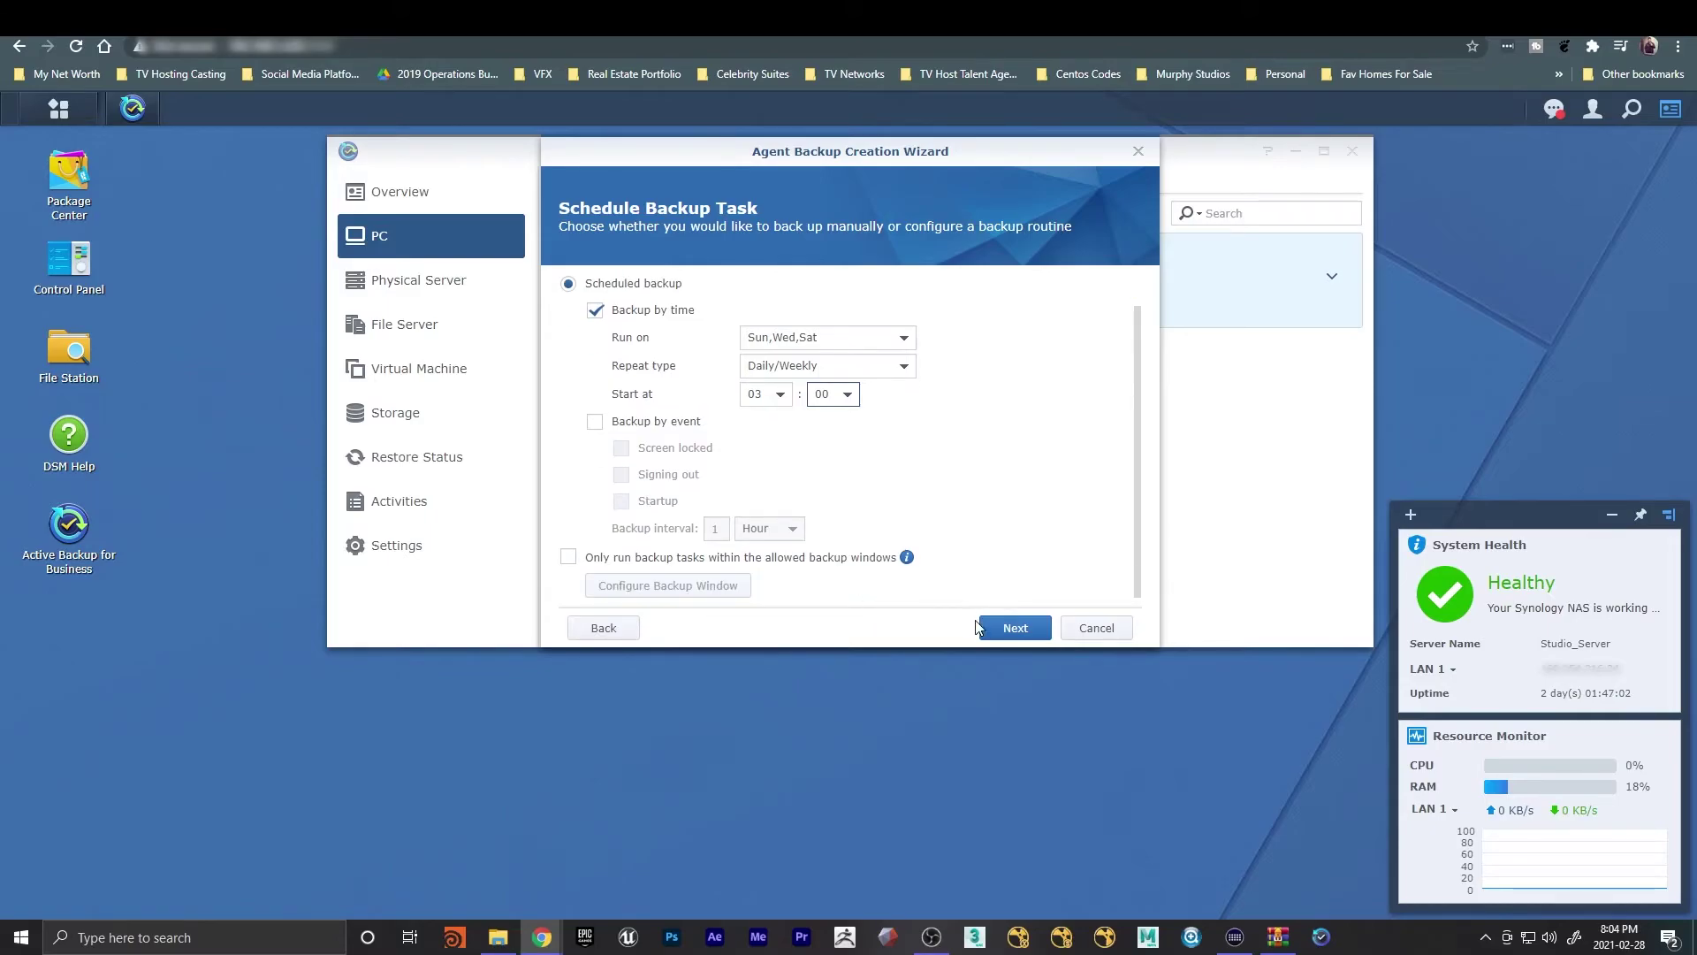
click(1010, 628)
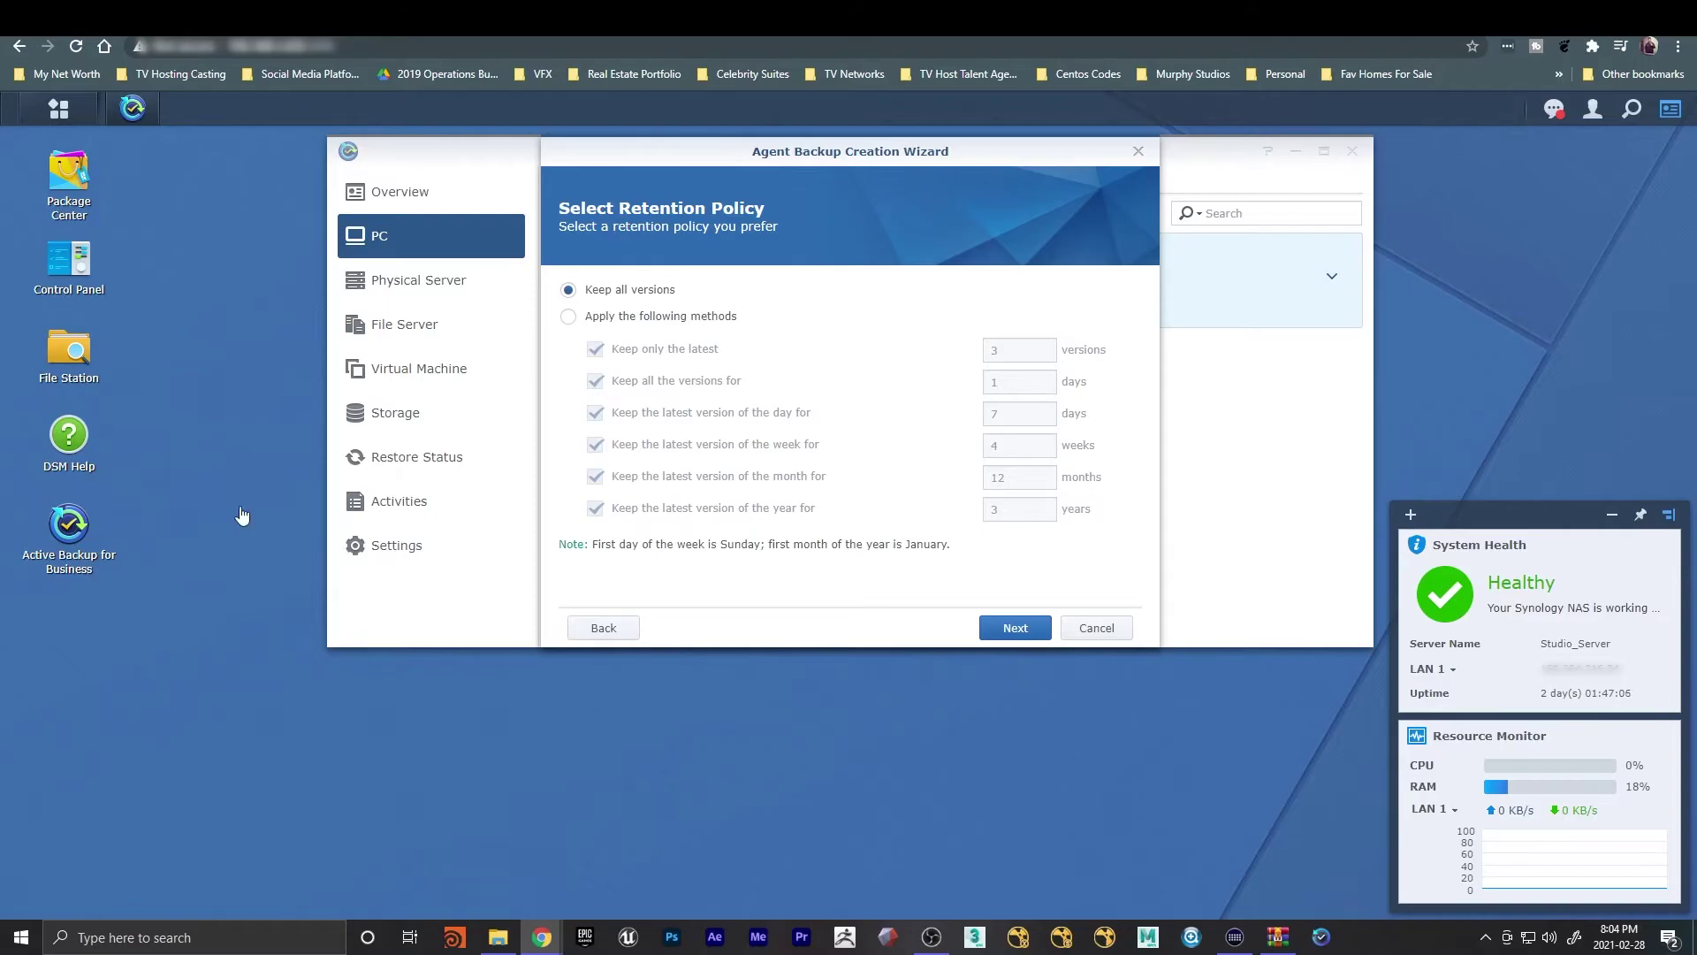
Set a retention policy that keeps the latest version of the day for 30 days, and apply the task settings
click(702, 316)
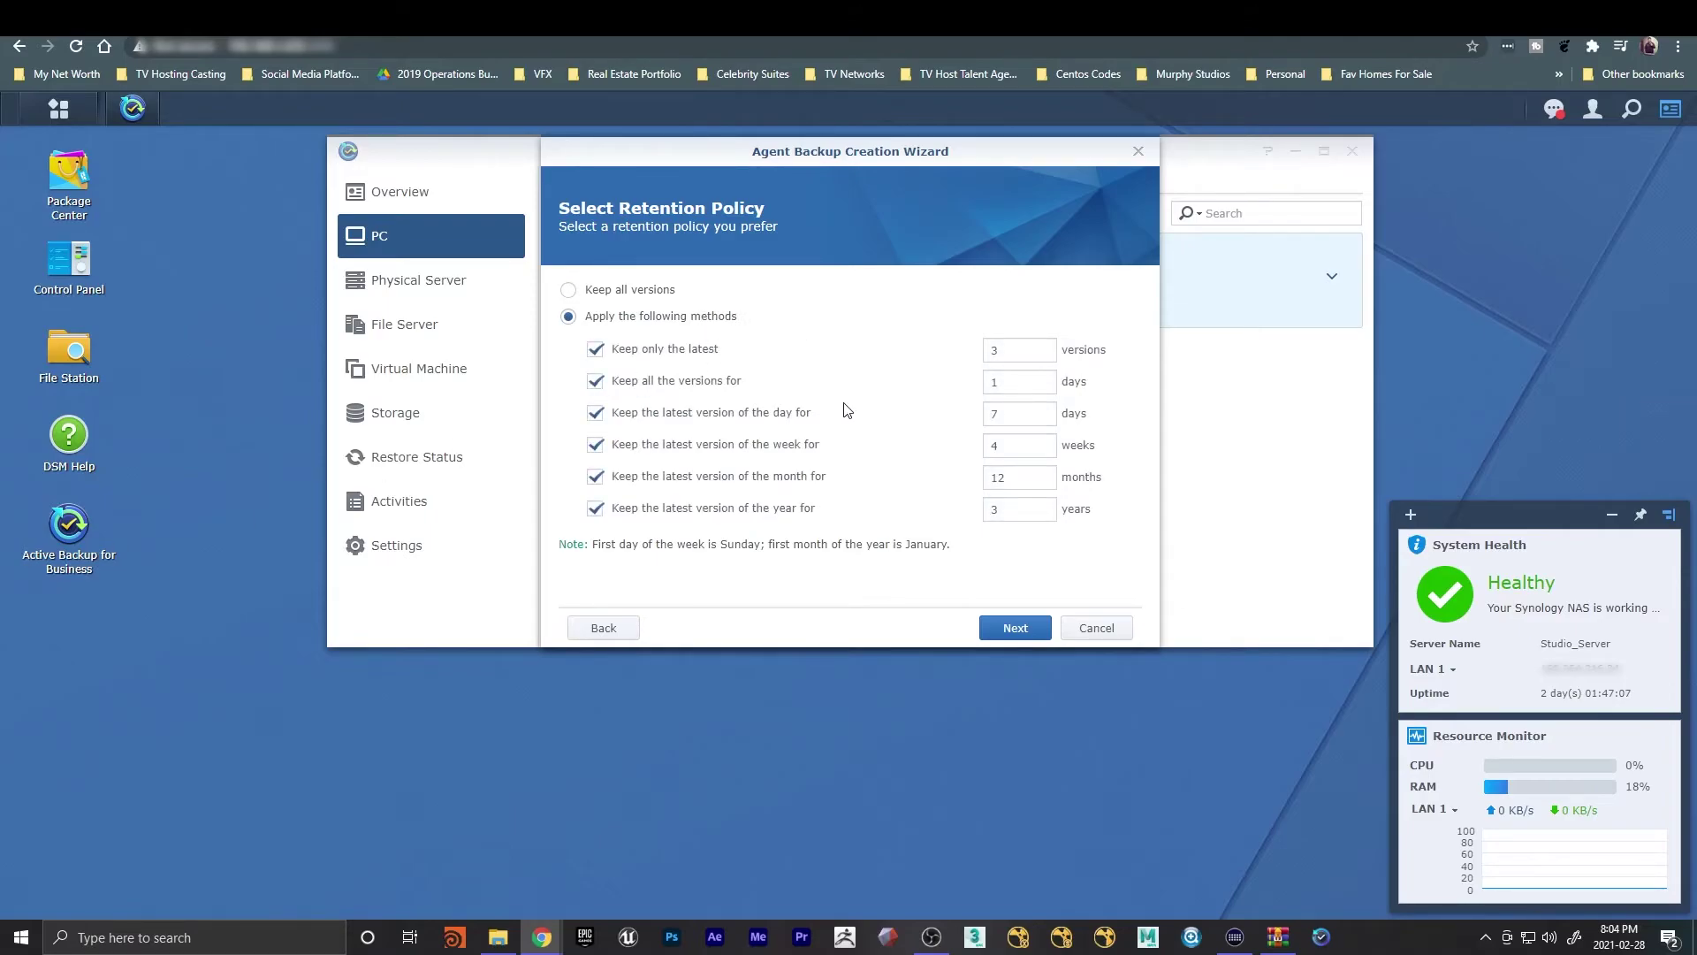
click(1017, 352)
click(1002, 414)
text(30)
click(663, 339)
click(1017, 628)
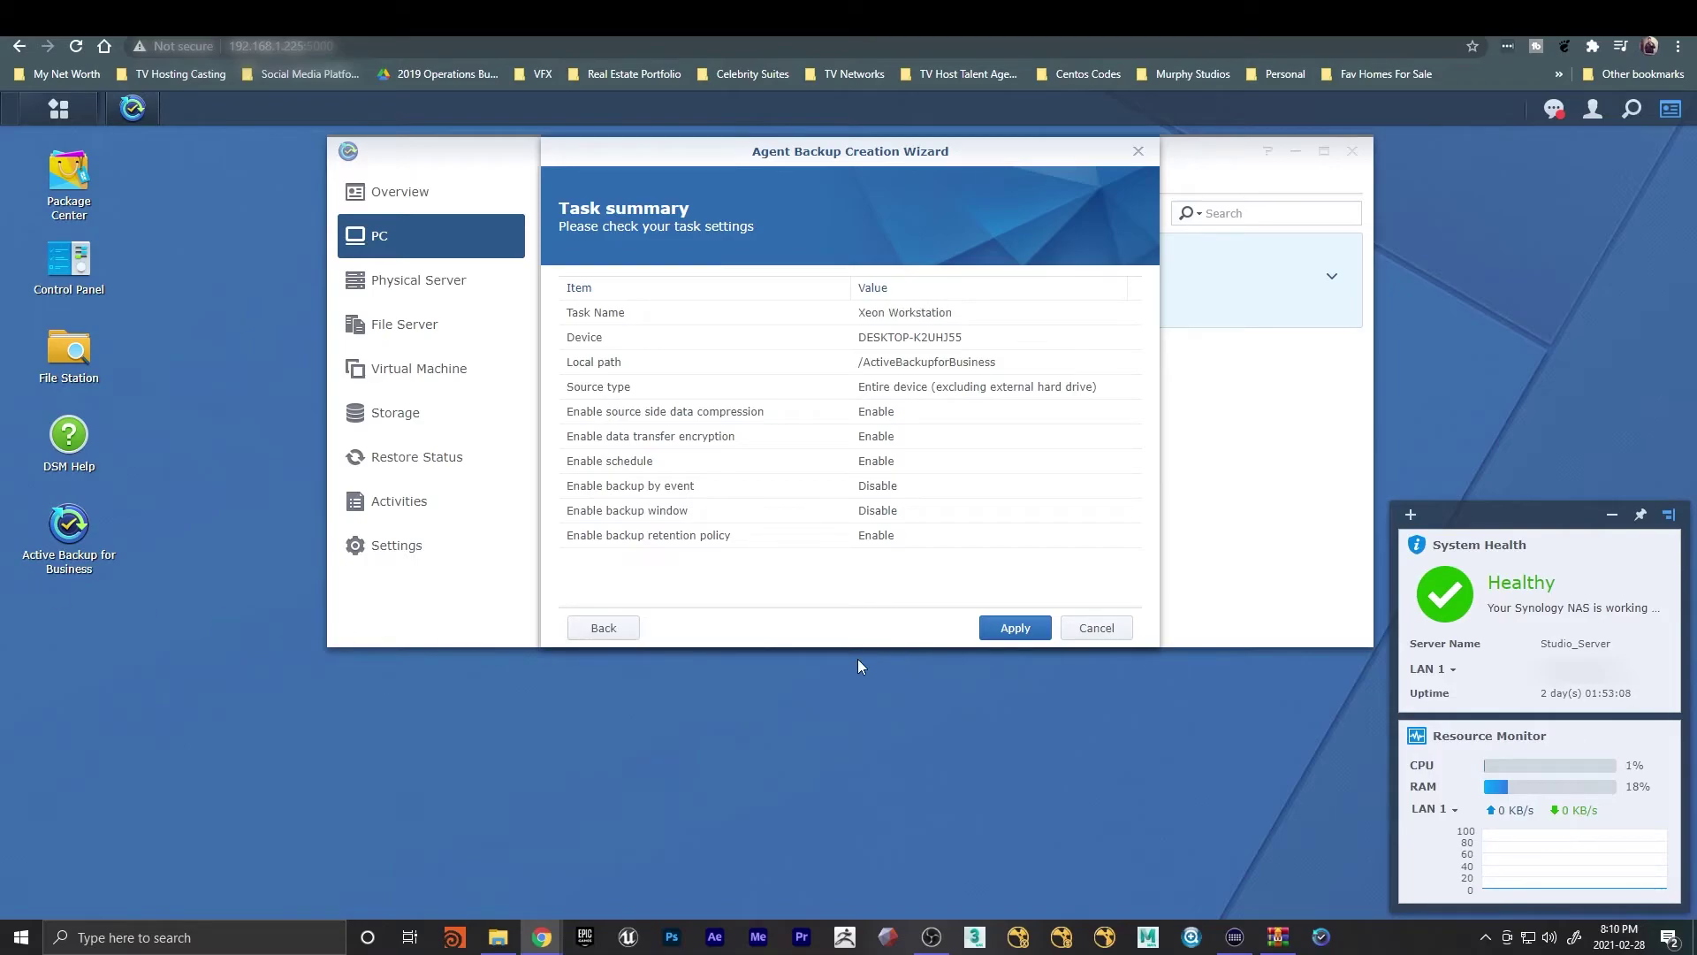
click(1013, 630)
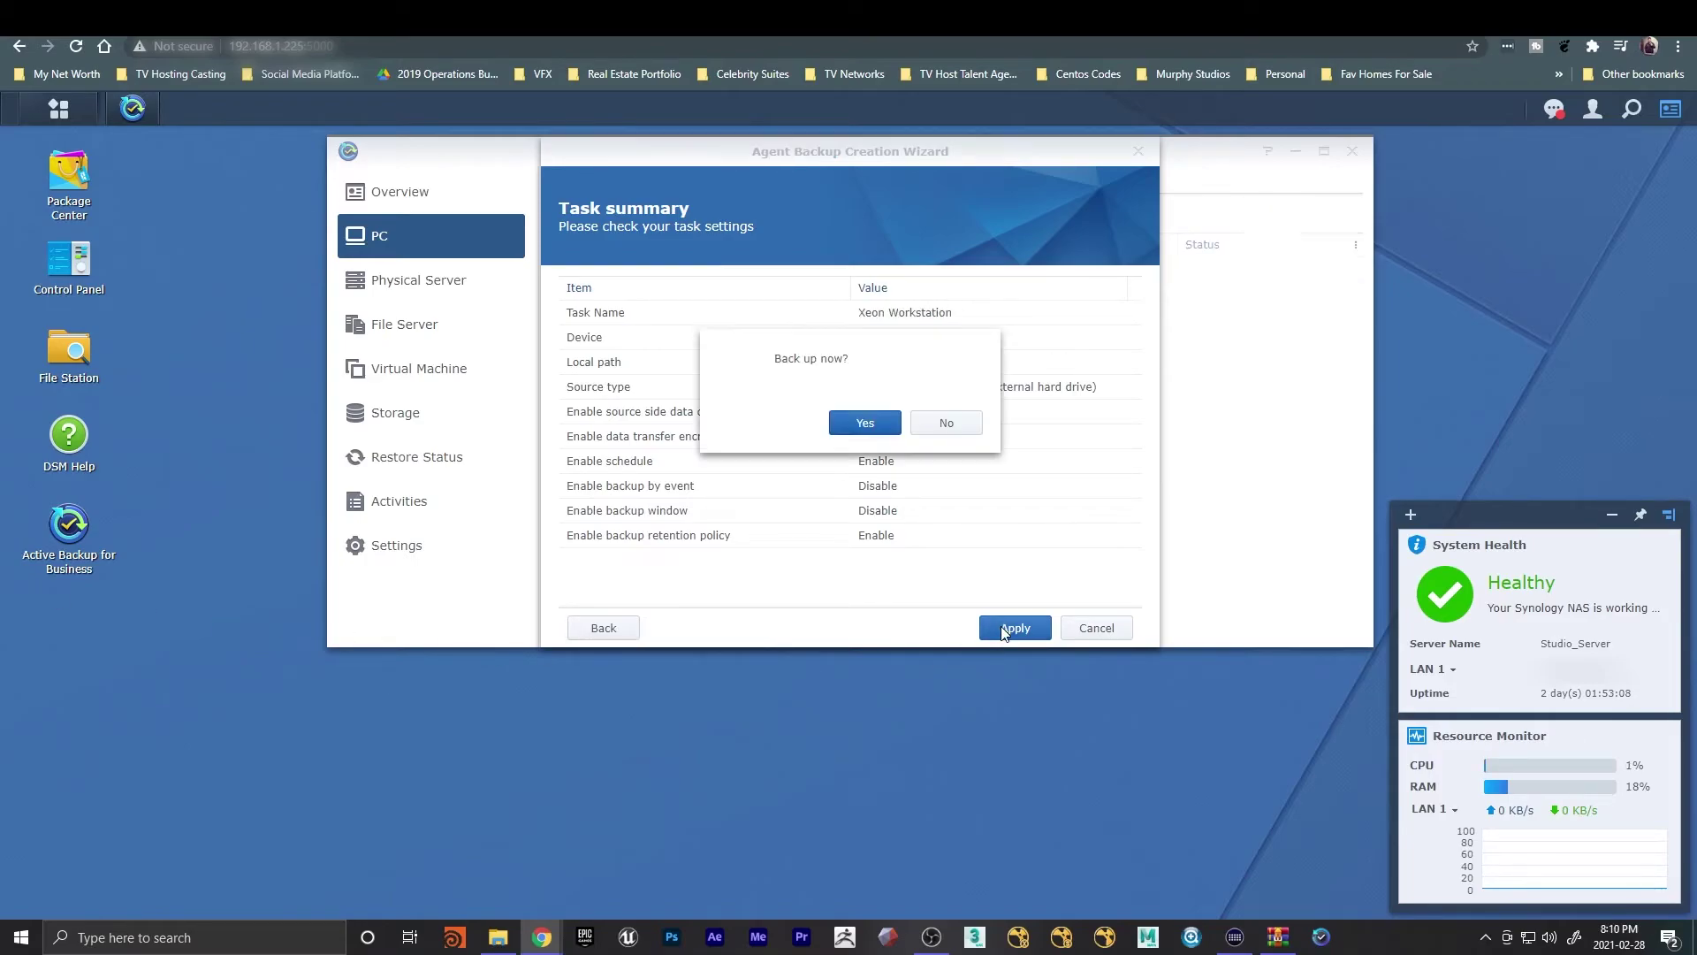
Run the first backup of the new Xeon Workstation task immediately
click(865, 423)
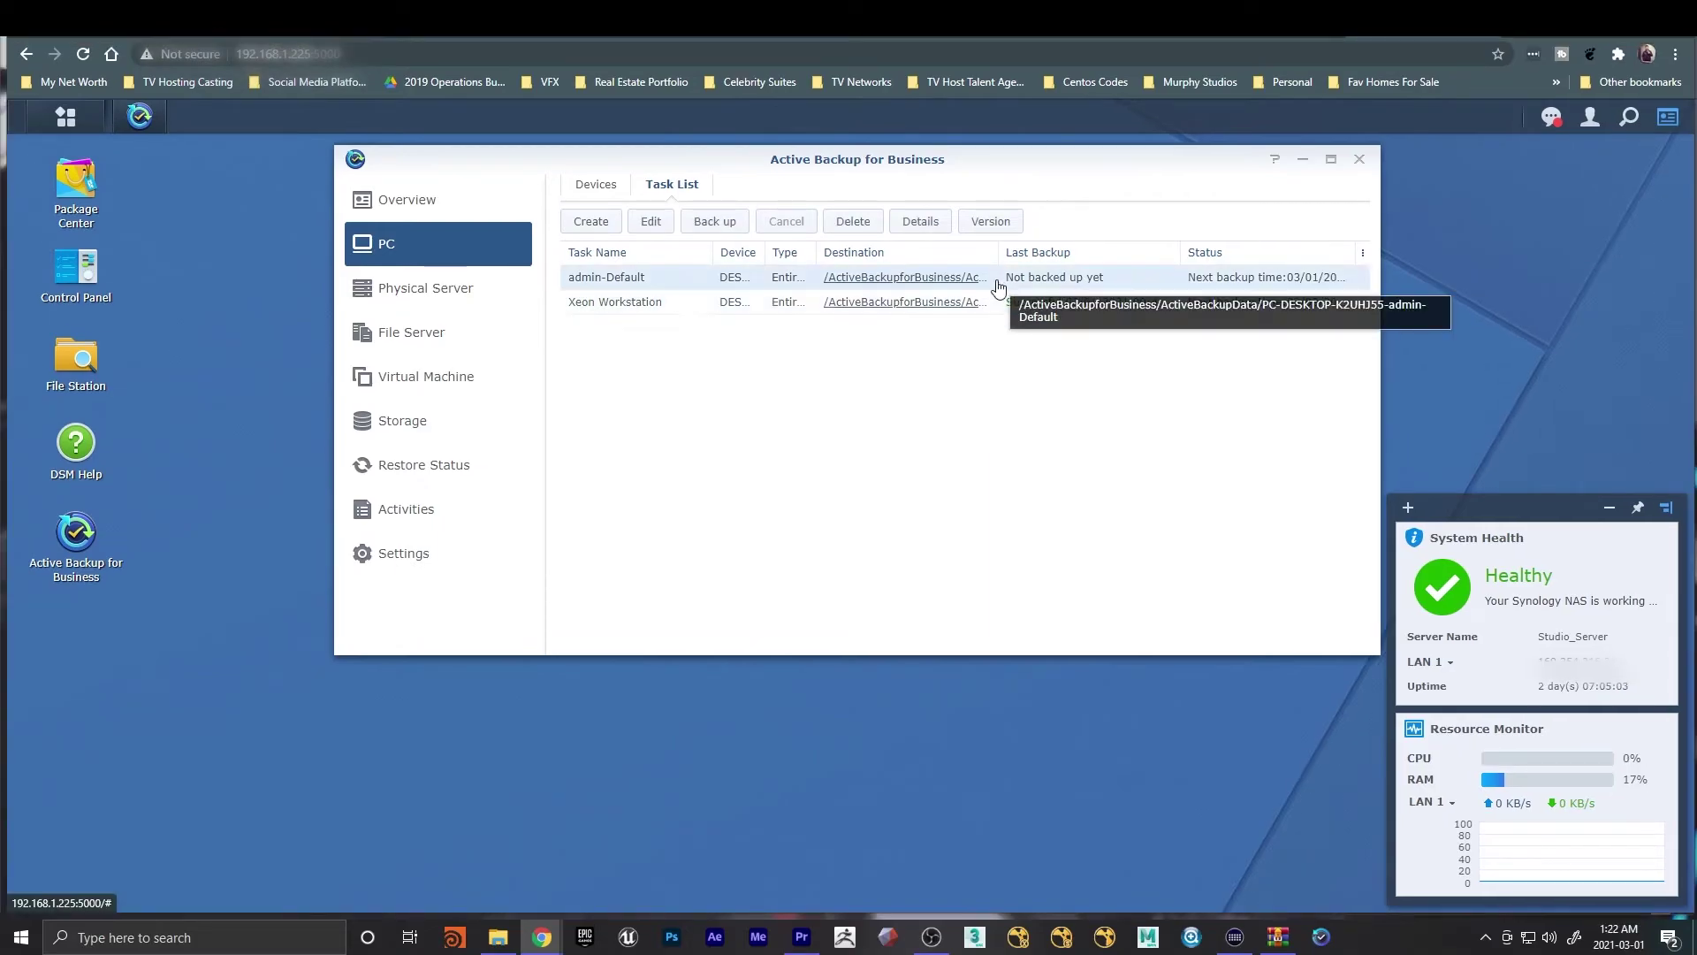
Check the destination folder of the admin-Default backup task, and delete that task from the PC task list
click(906, 275)
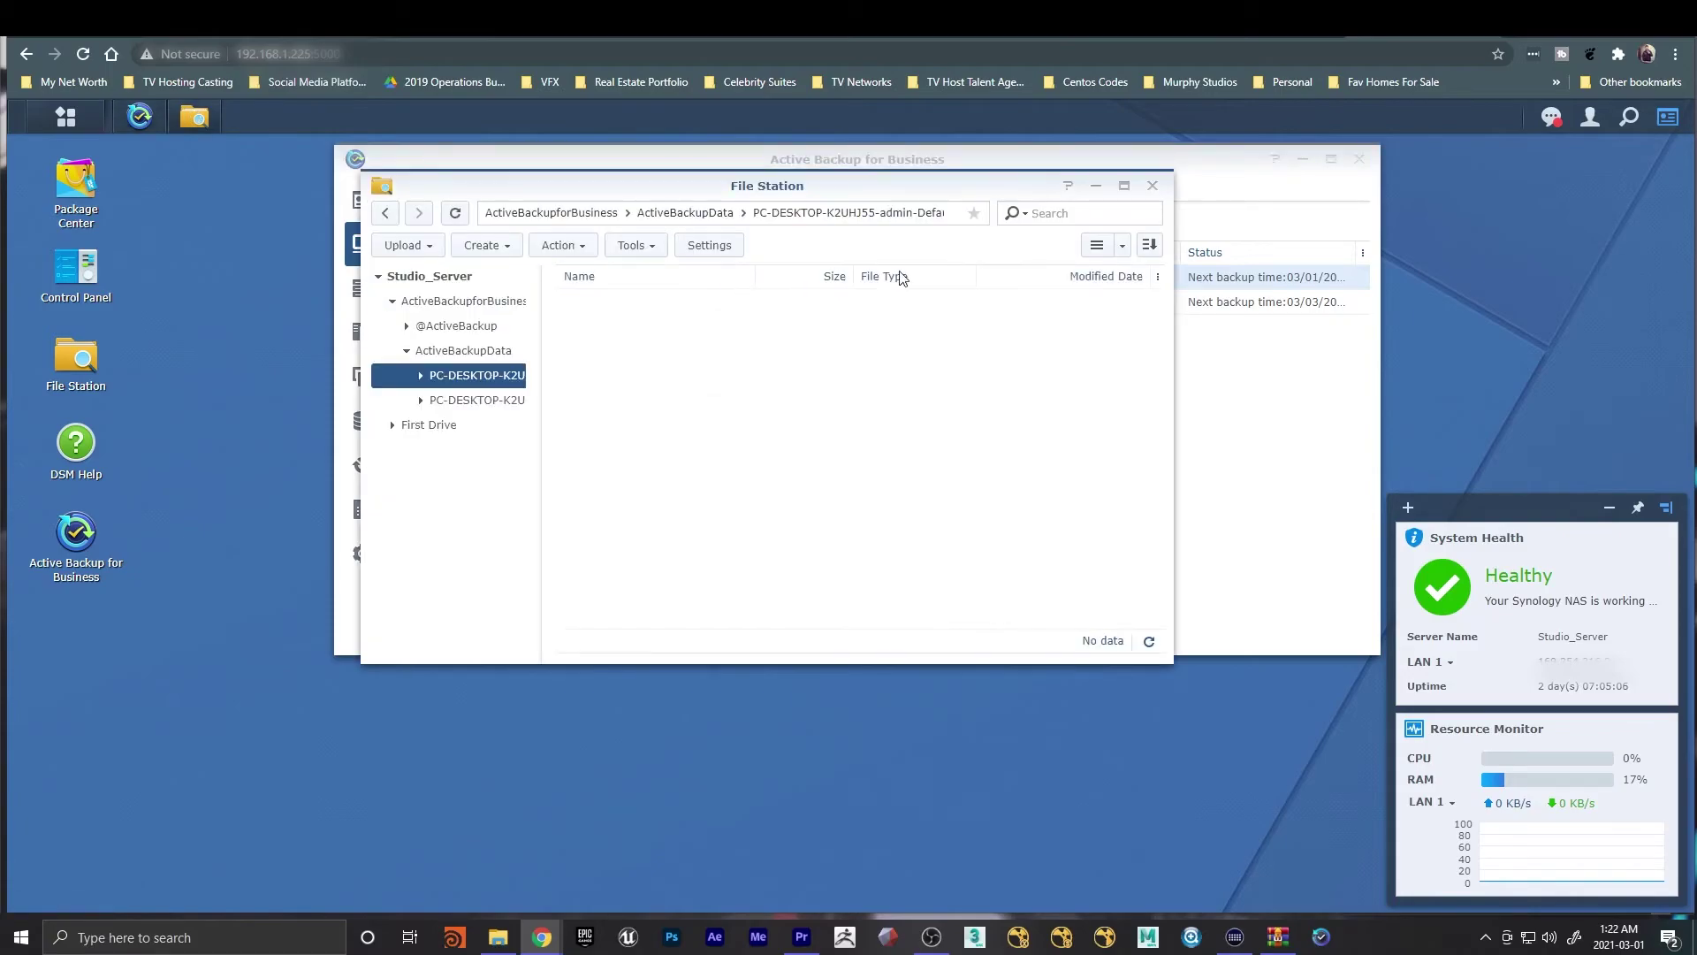
click(1151, 187)
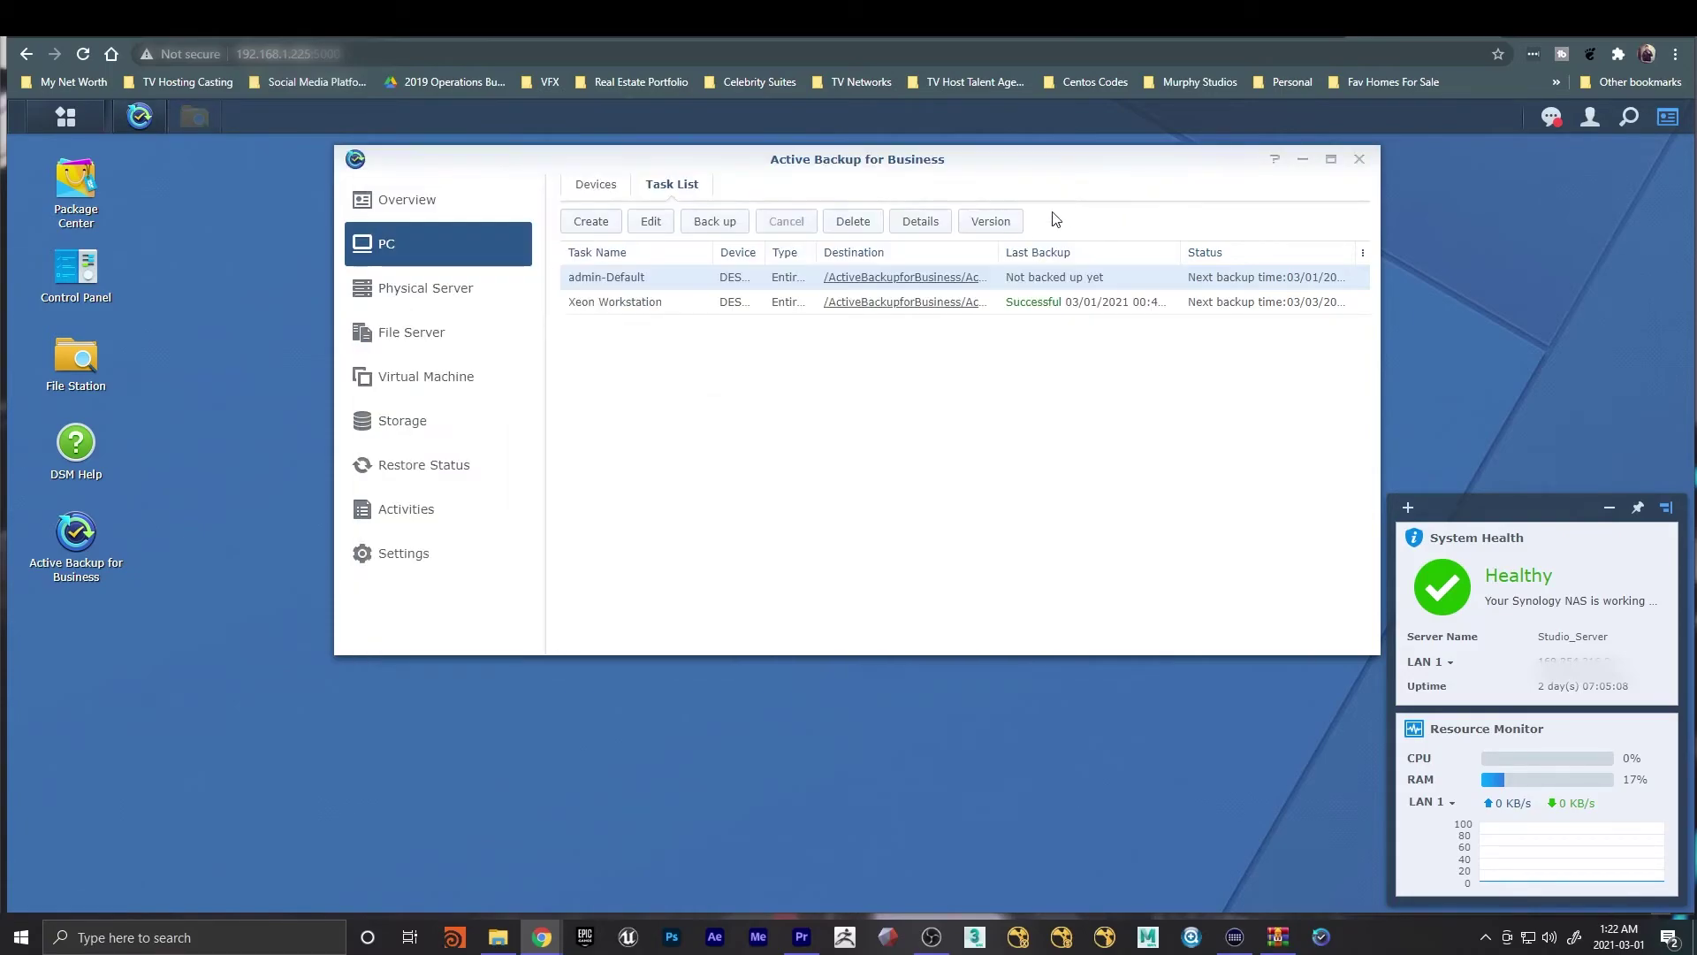
right_click(686, 283)
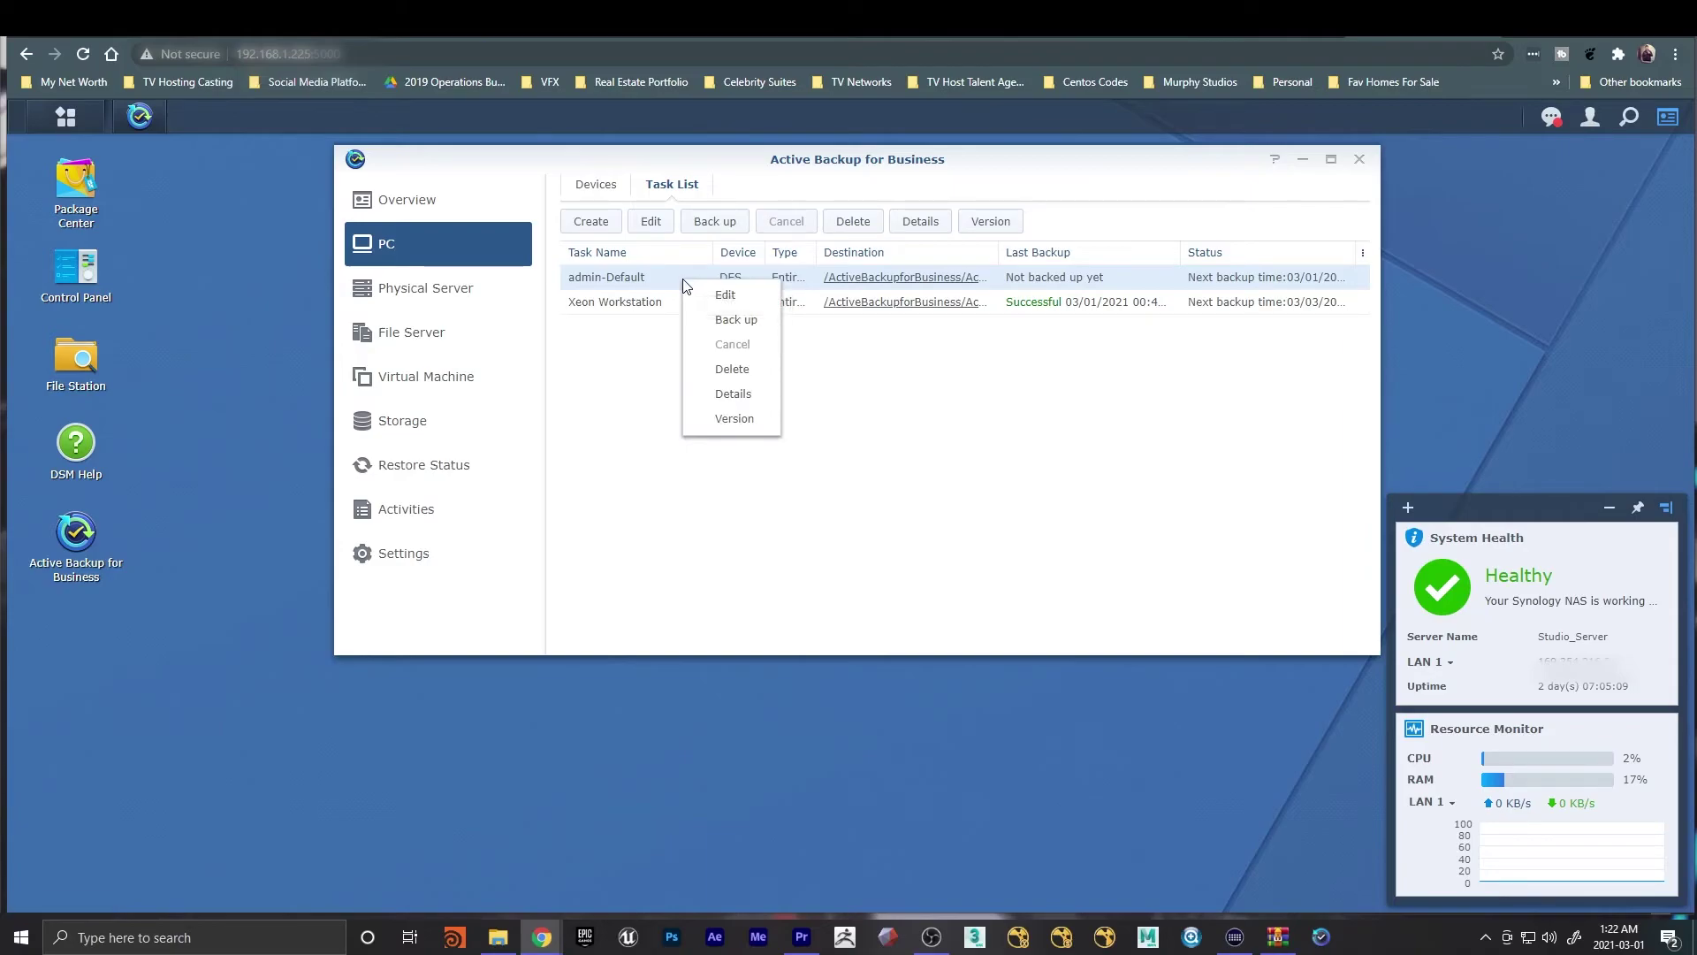
click(732, 369)
click(943, 430)
Review the PC's device status and the overview's backup calendar, last backup time, storage status, logs and transmission trends
click(599, 187)
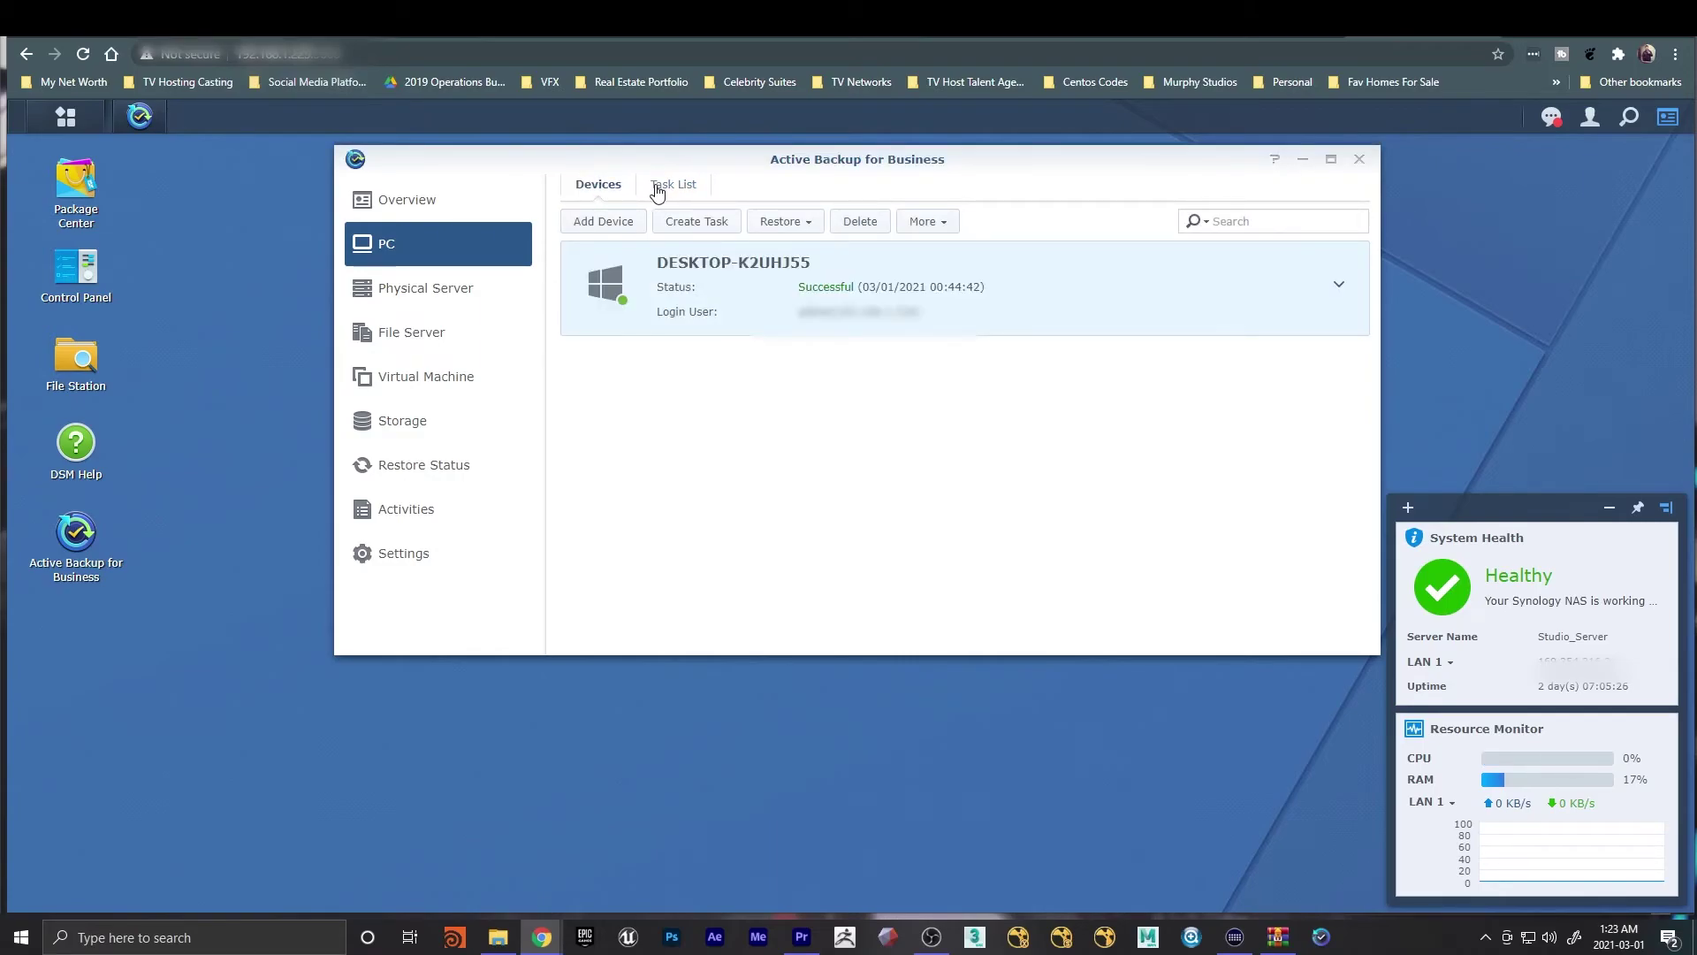
click(433, 200)
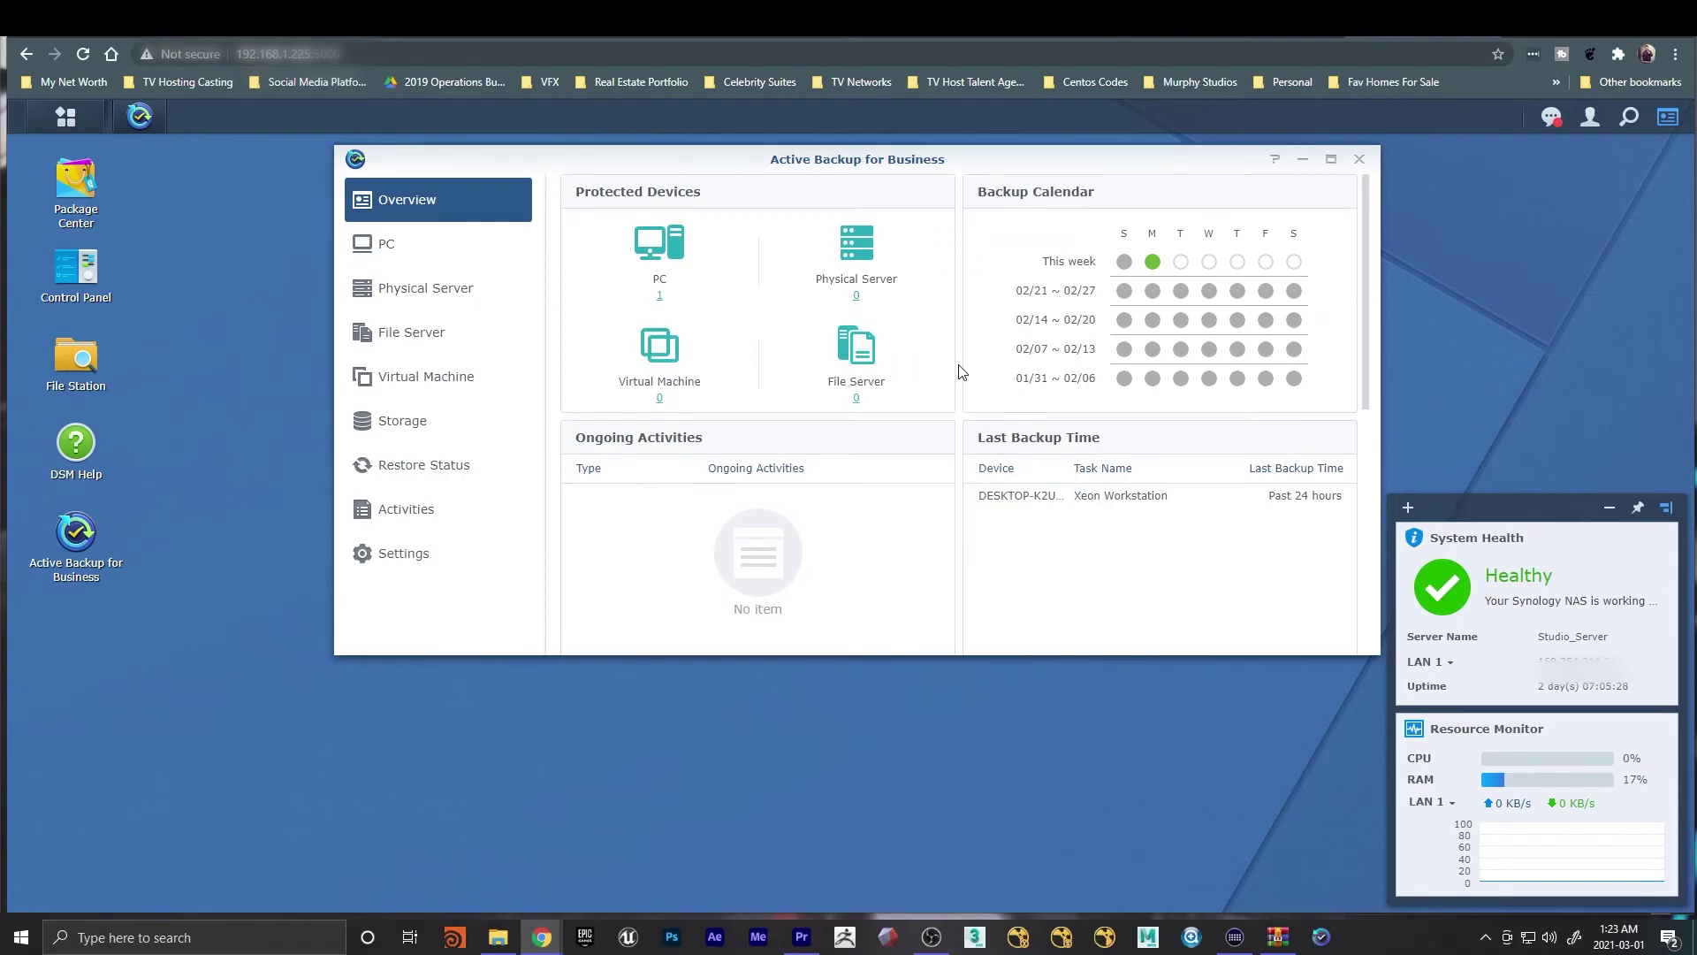
mouse_move(1154, 270)
scroll(982, 381, down, 2)
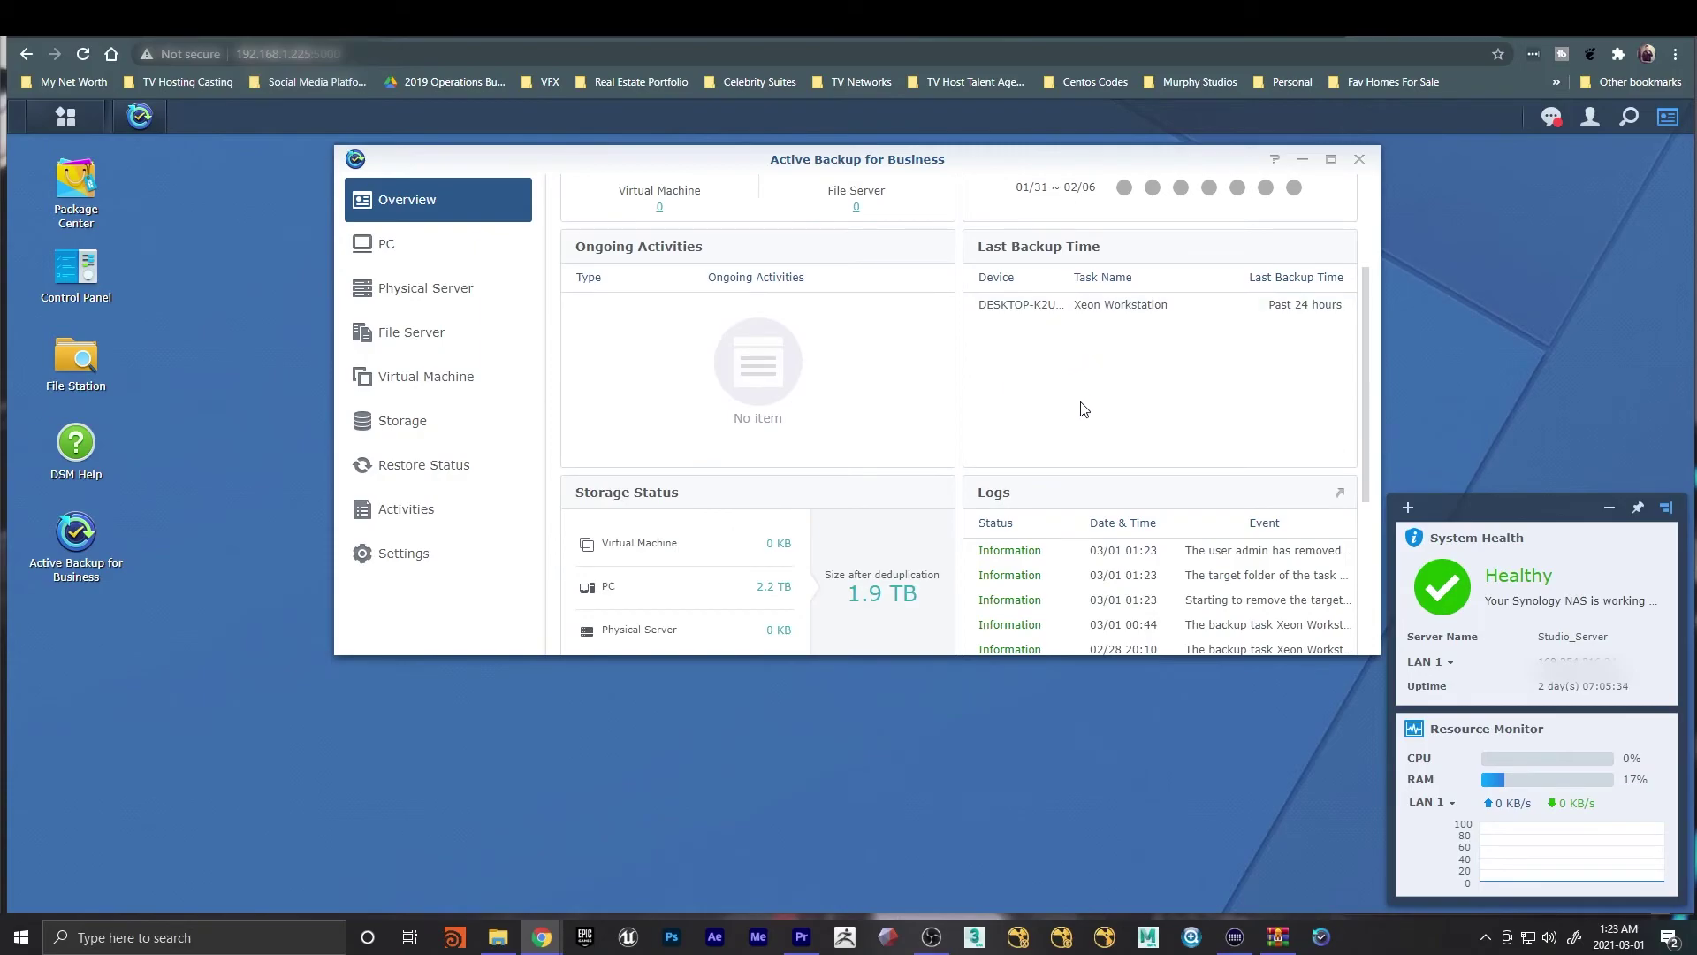
scroll(1082, 402, down, 1)
scroll(1082, 402, down, 2)
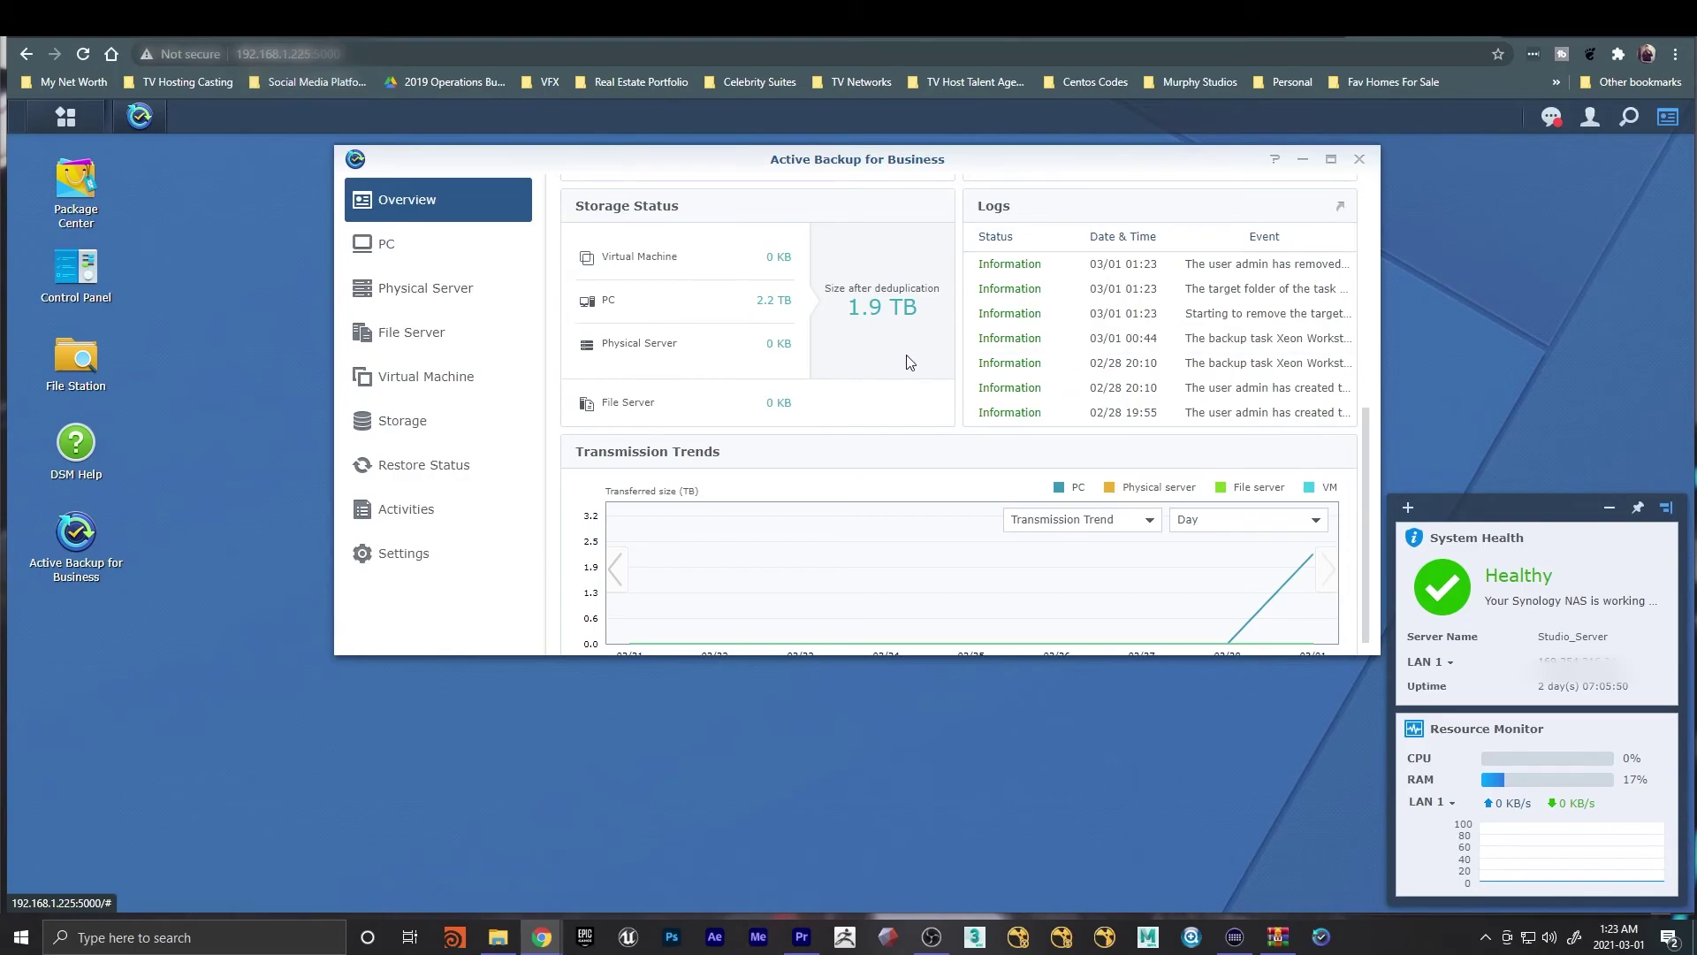
scroll(924, 365, down, 1)
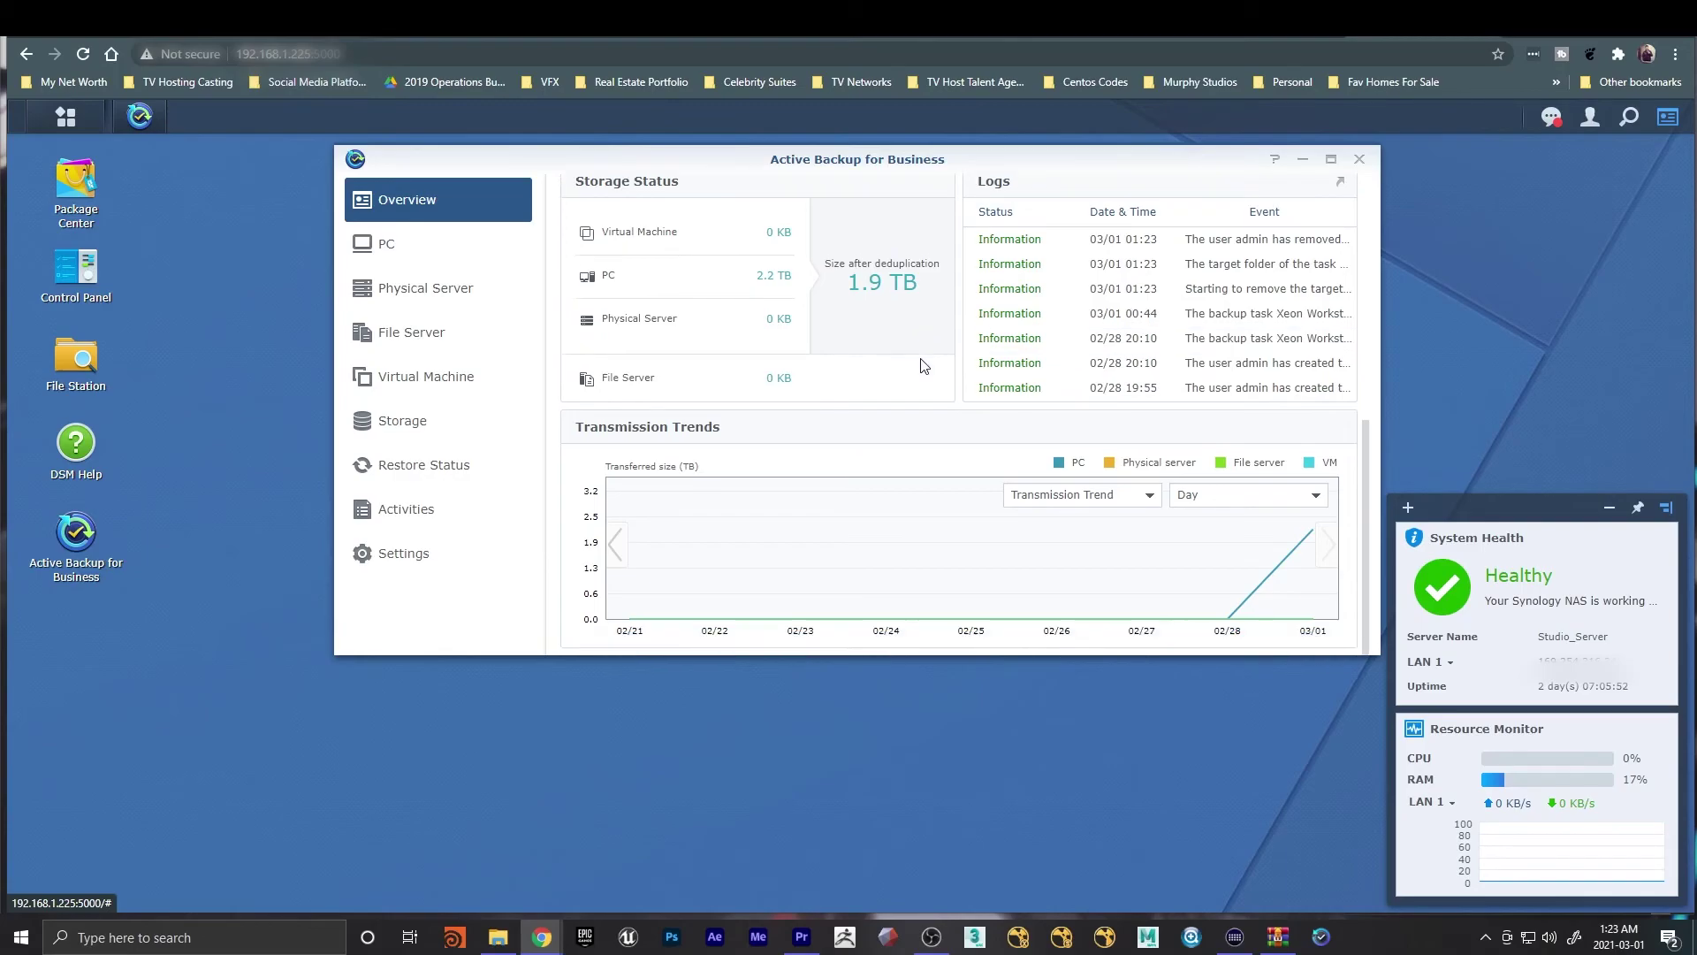